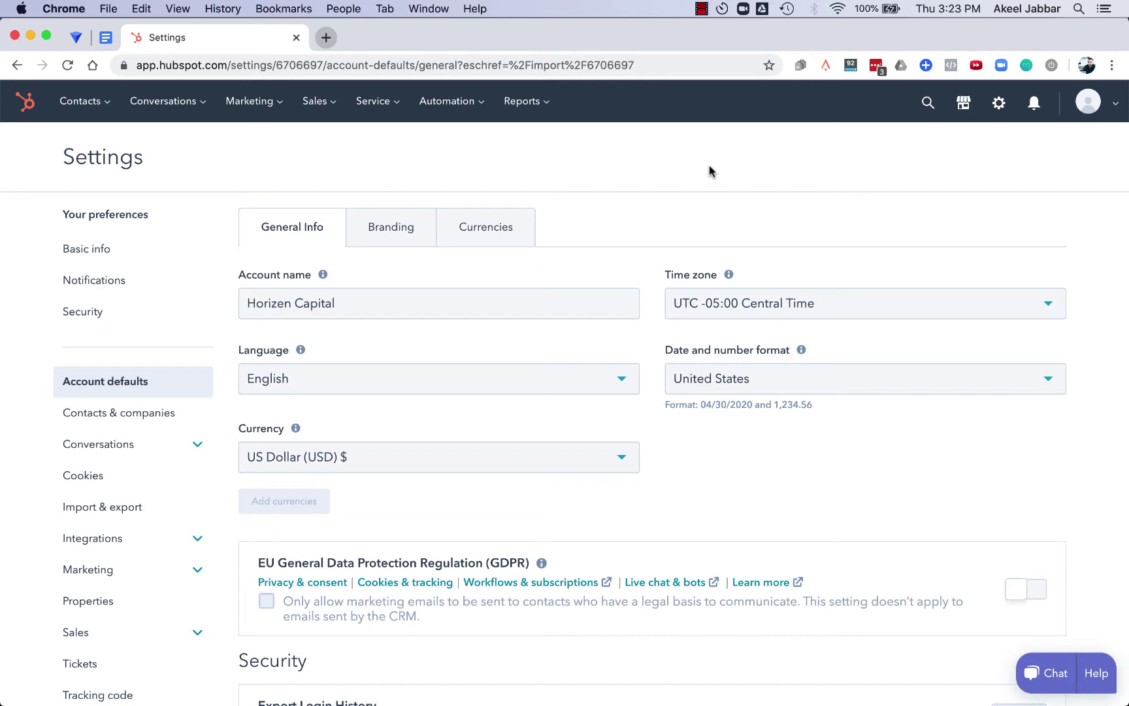
scroll(532, 315, down, 3)
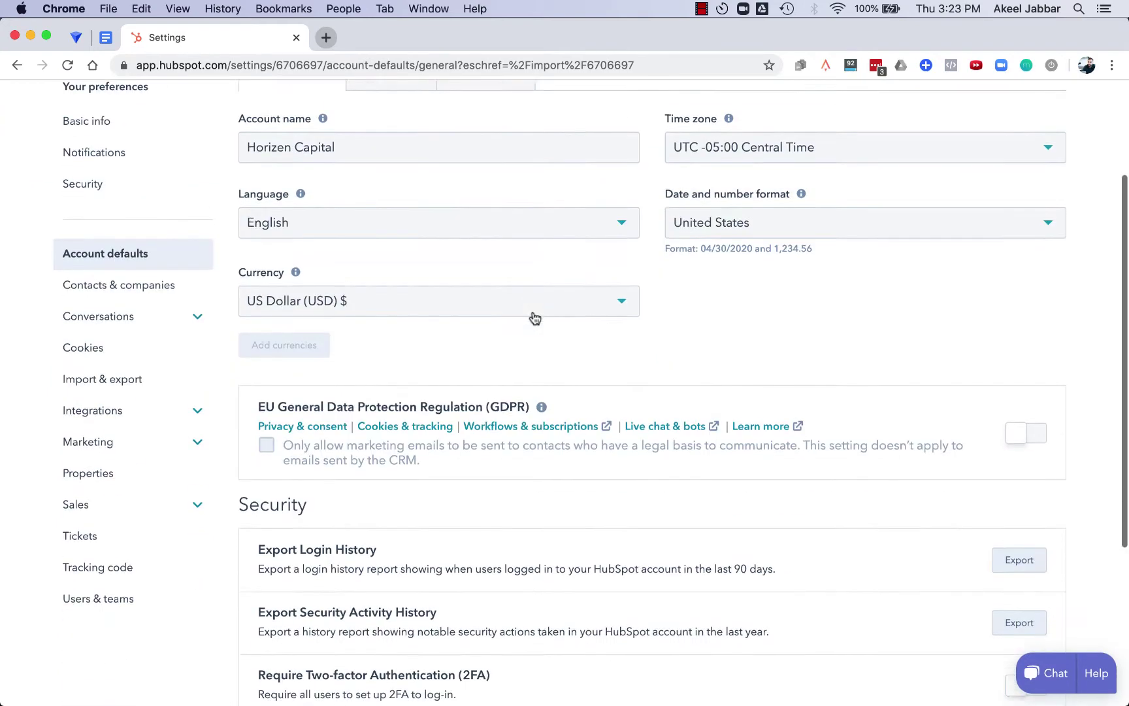
scroll(532, 318, up, 2)
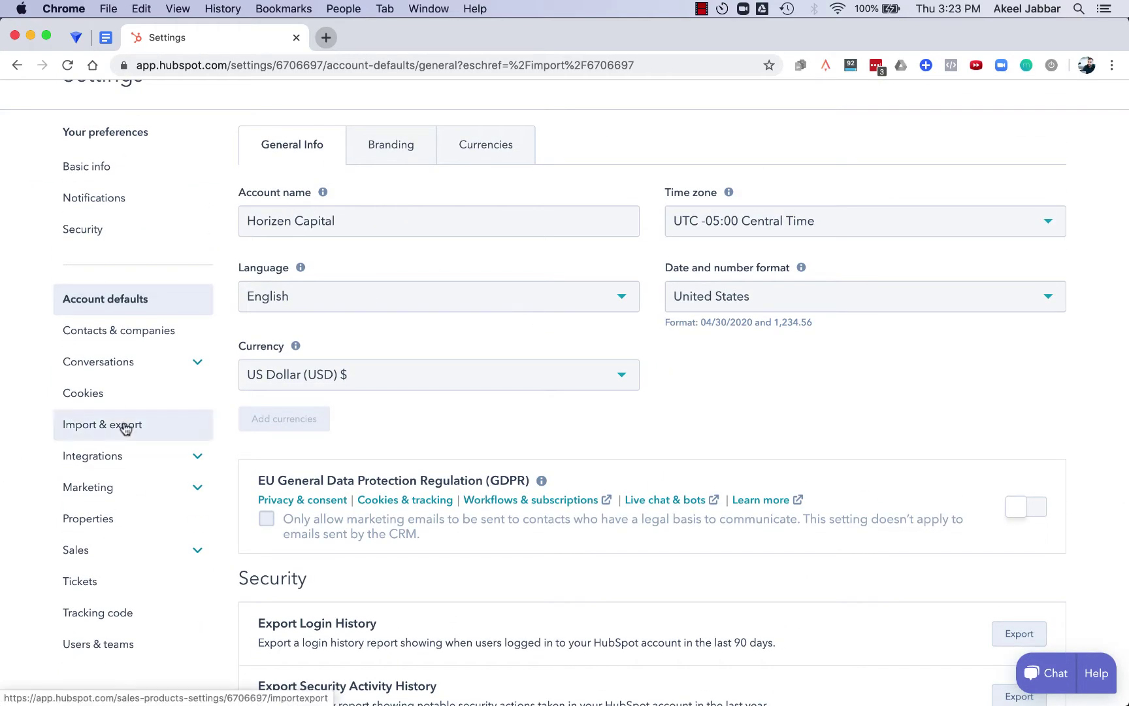
scroll(123, 424, up, 2)
Step: Go to HubSpot's Import & export settings via the Settings gear, then show all open windows
click(1000, 108)
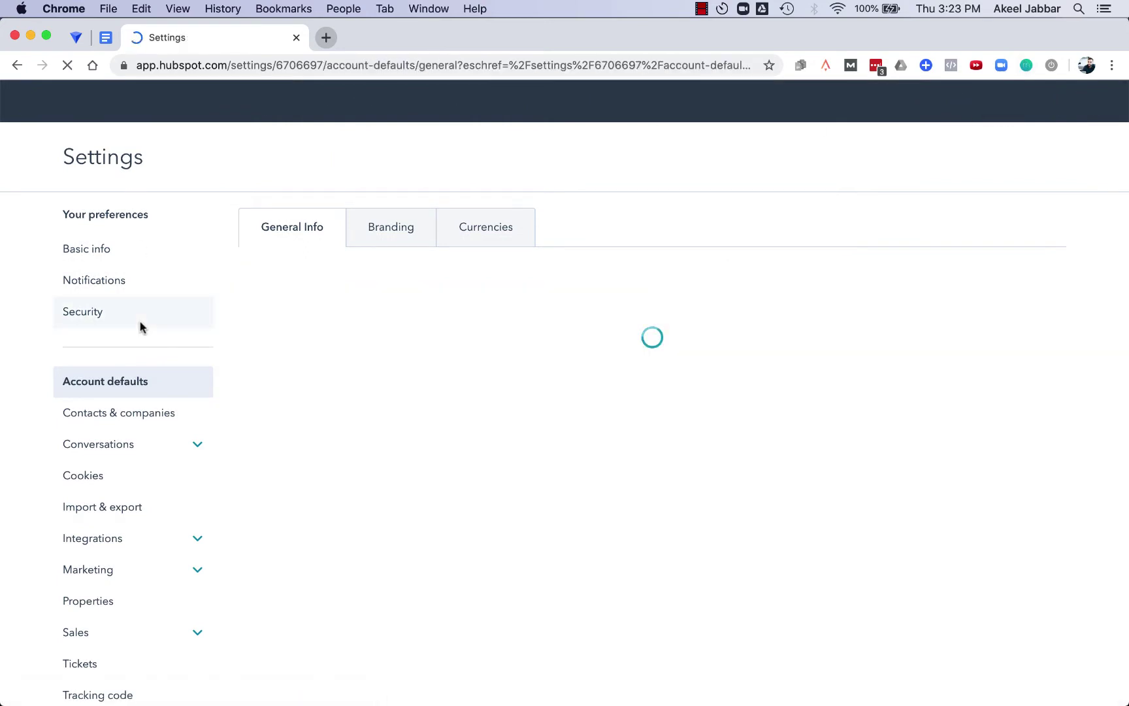
click(128, 514)
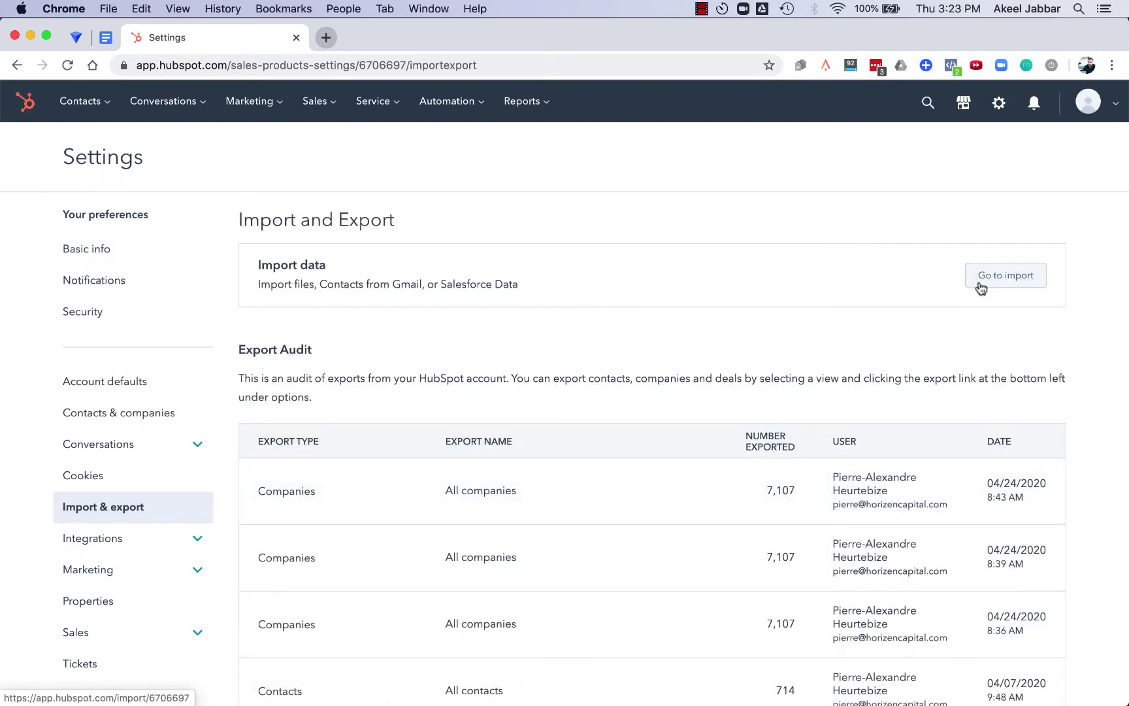
key(ctrl+Up)
Step: Review the Numbers 'Full capterra list' spreadsheet, close it, and go to HubSpot's past imports
click(784, 477)
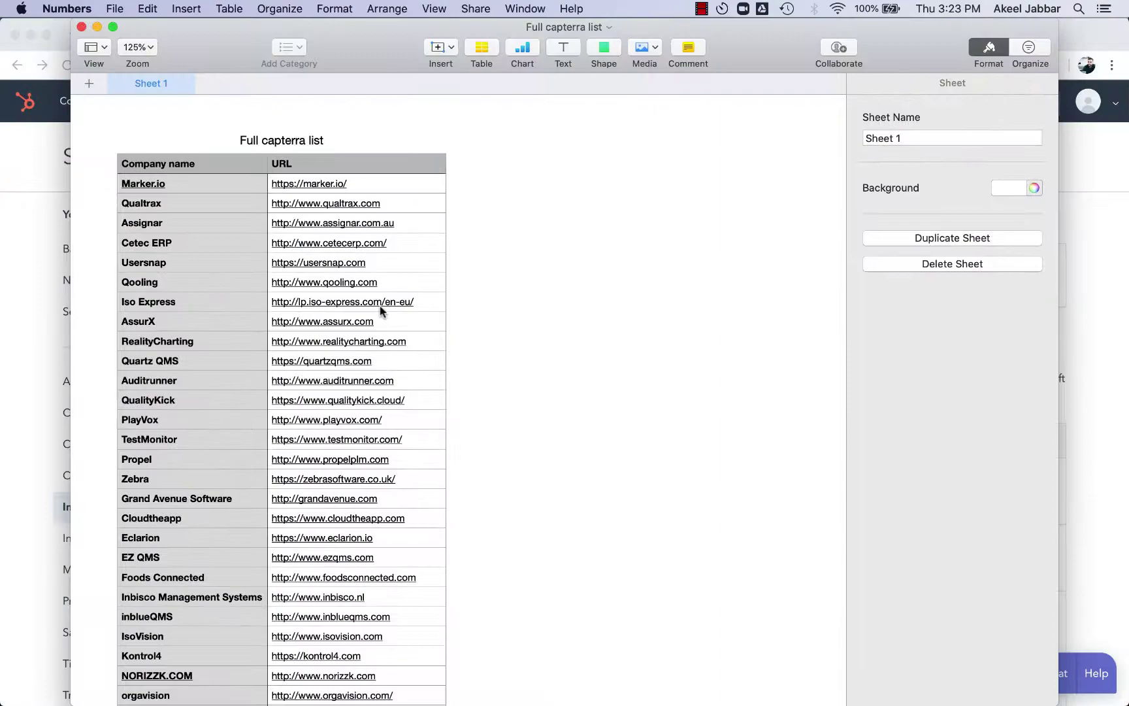
scroll(313, 140, down, 1)
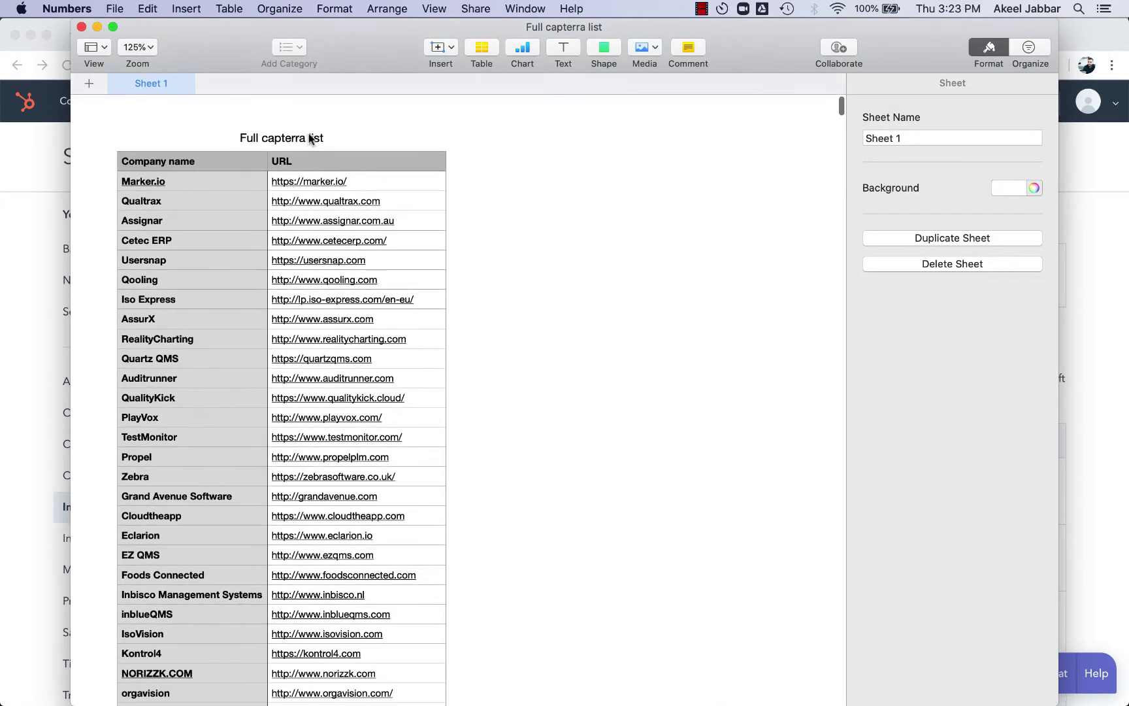
scroll(354, 239, down, 5)
scroll(354, 240, down, 15)
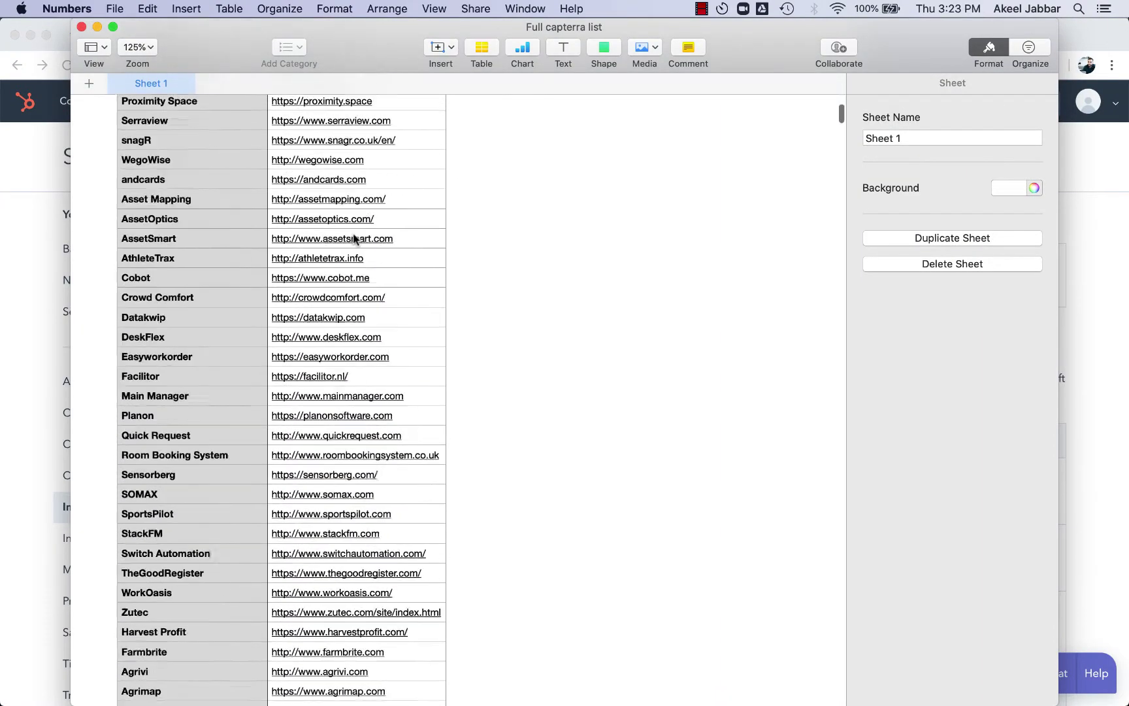
scroll(354, 239, down, 3)
mouse_move(841, 116)
mouse_down()
mouse_move(840, 556)
mouse_move(825, 670)
mouse_move(836, 701)
mouse_move(840, 104)
mouse_up()
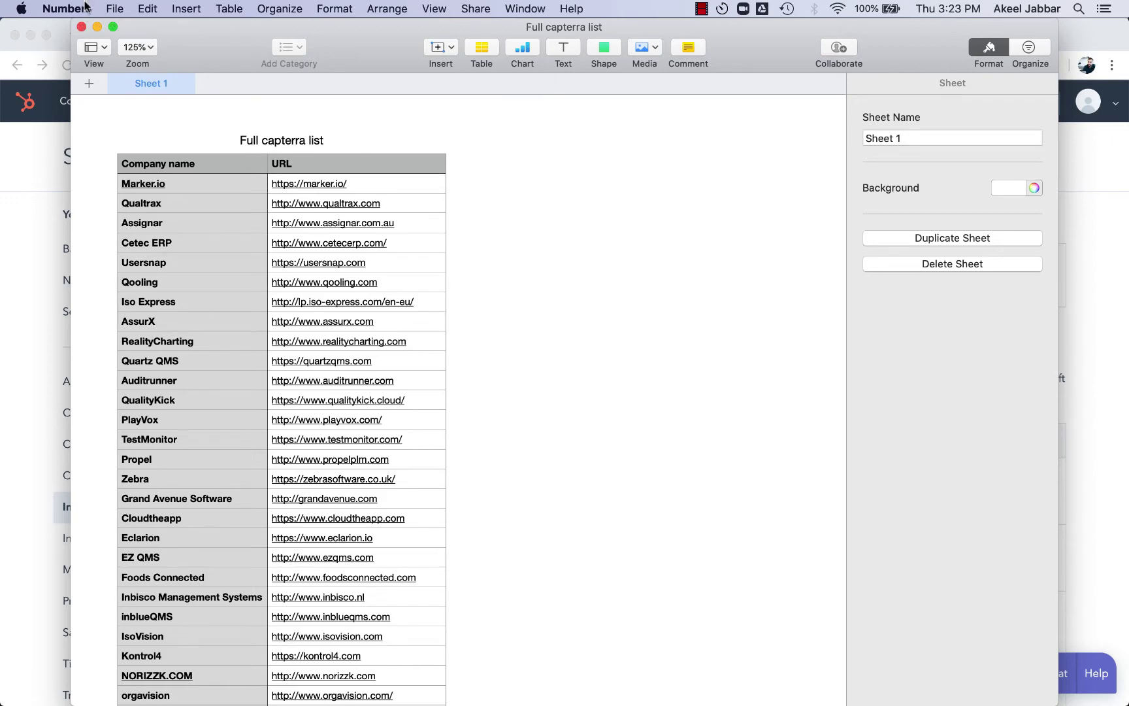
click(81, 27)
click(989, 276)
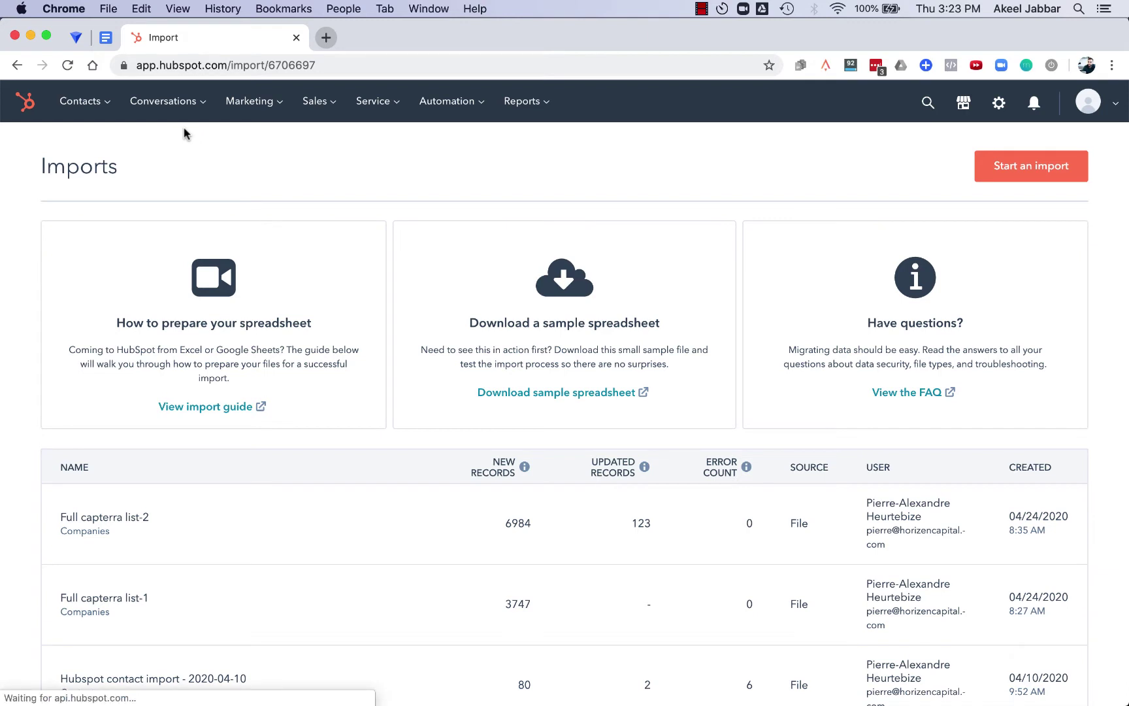
Step: Return to Import & export settings and highlight the 7,107 companies exported count
click(999, 104)
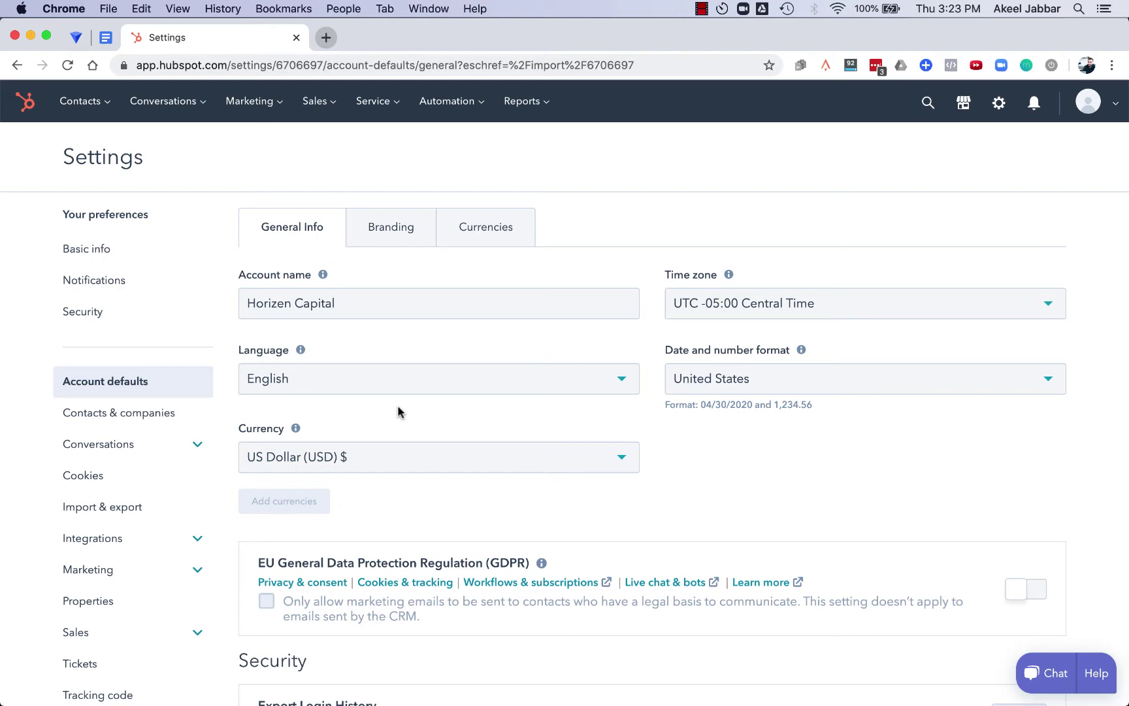
click(181, 506)
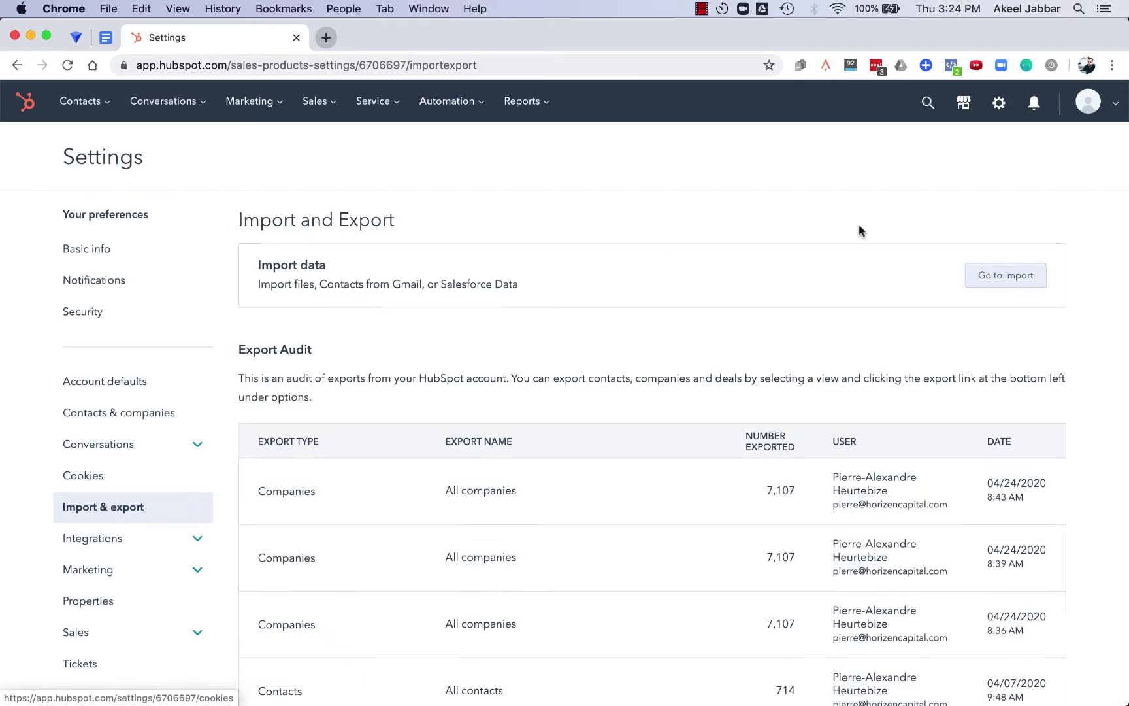
scroll(412, 336, down, 2)
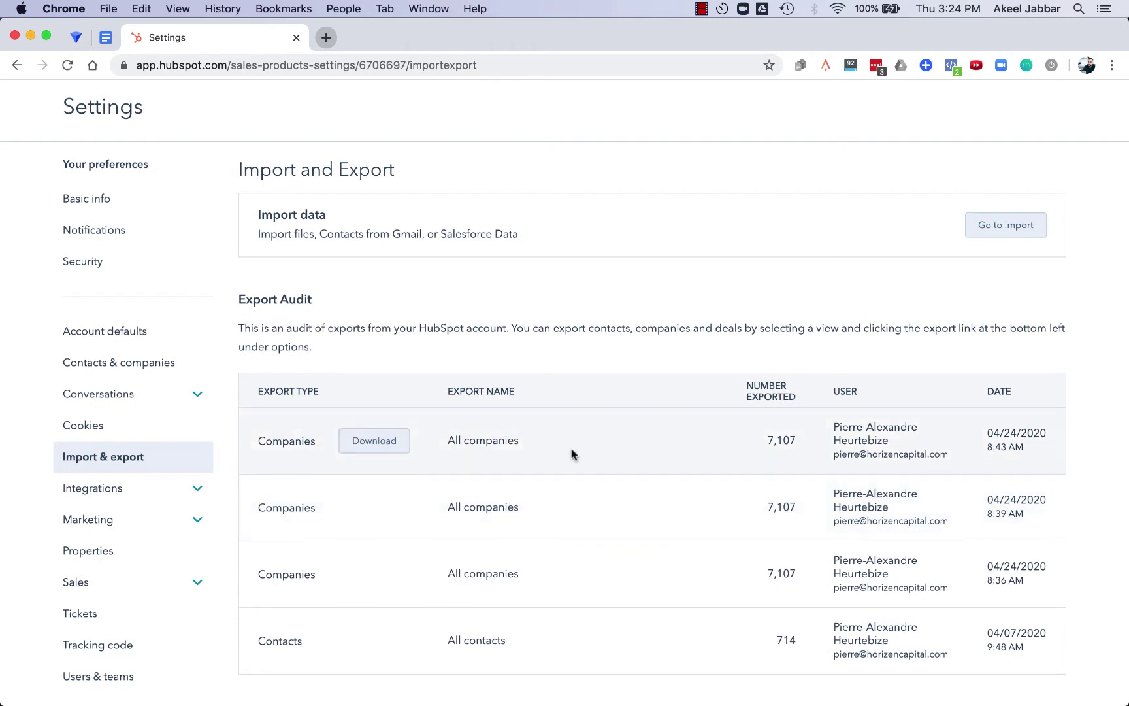
scroll(572, 456, down, 1)
scroll(852, 453, down, 1)
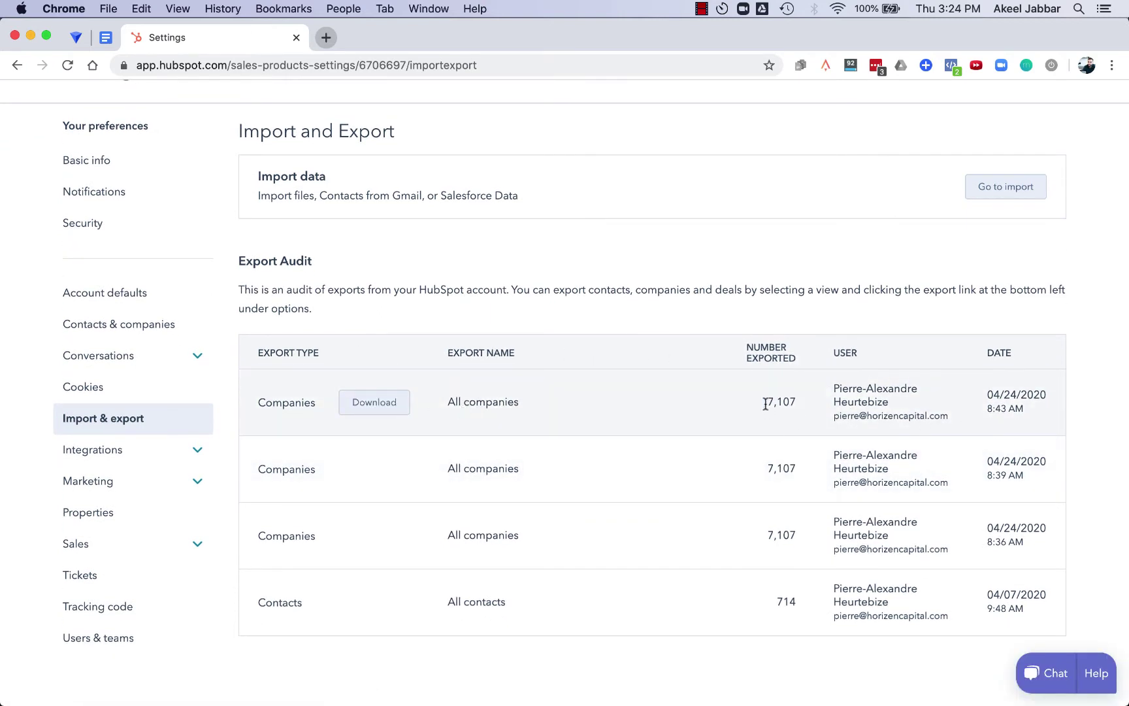
drag(764, 402, 801, 406)
click(725, 231)
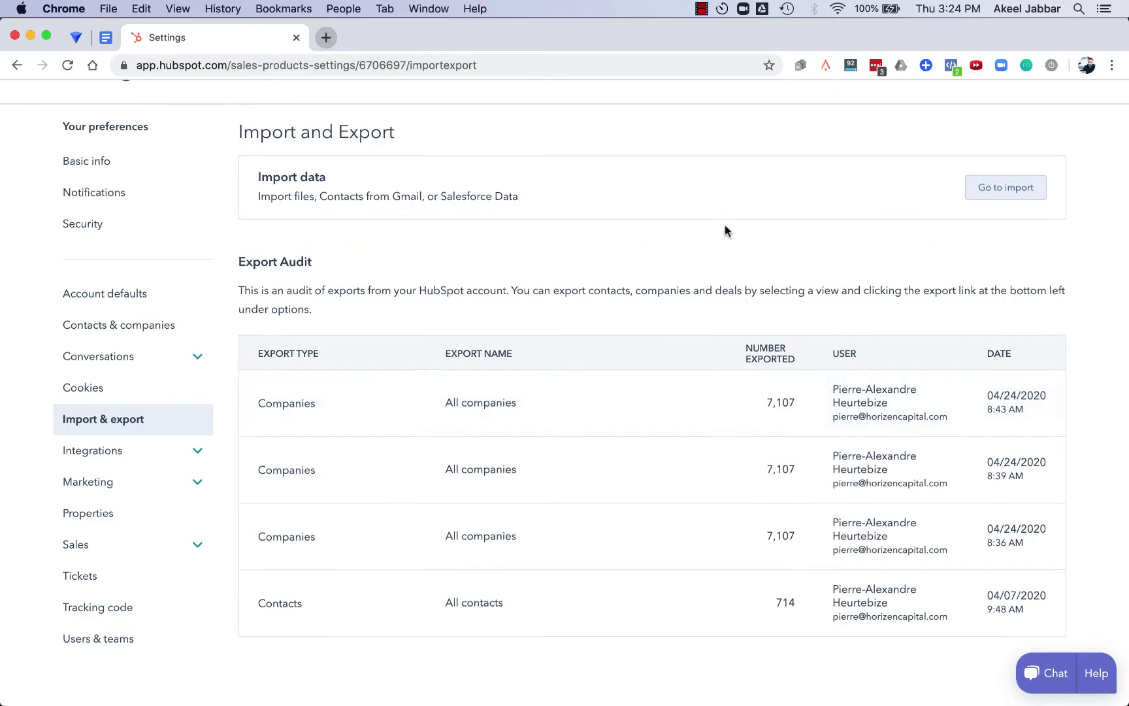
scroll(726, 230, up, 2)
key(ctrl+Up)
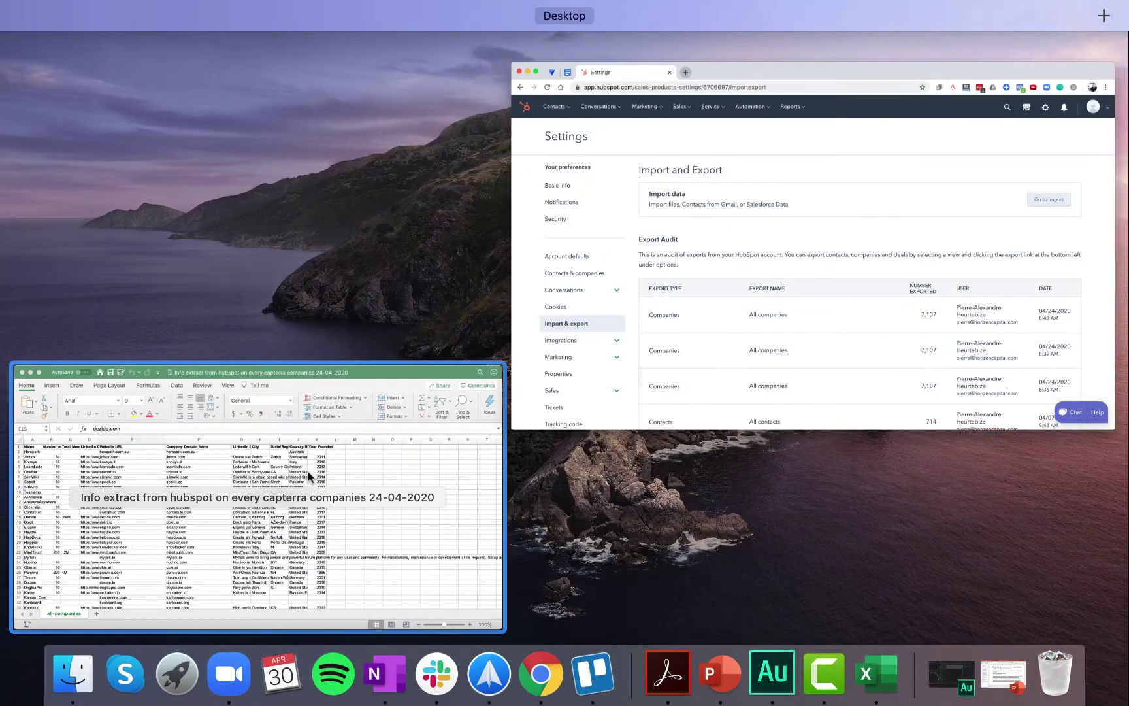
click(308, 441)
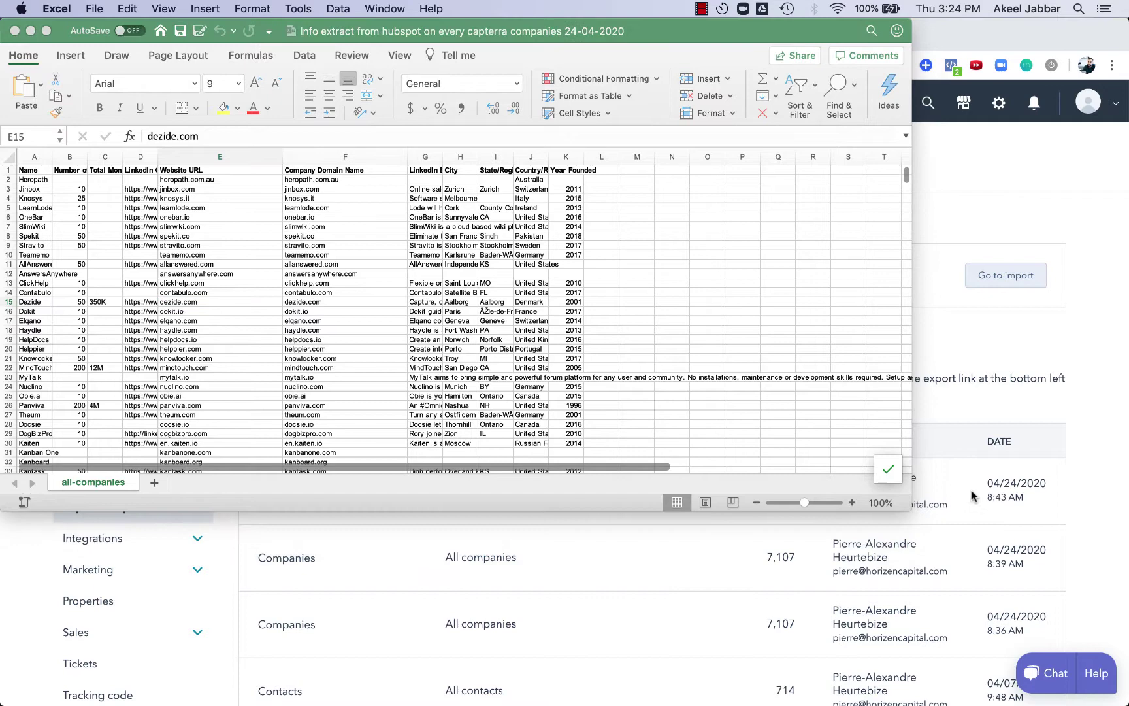
mouse_move(910, 509)
mouse_down()
mouse_move(1126, 549)
mouse_move(1128, 559)
mouse_up()
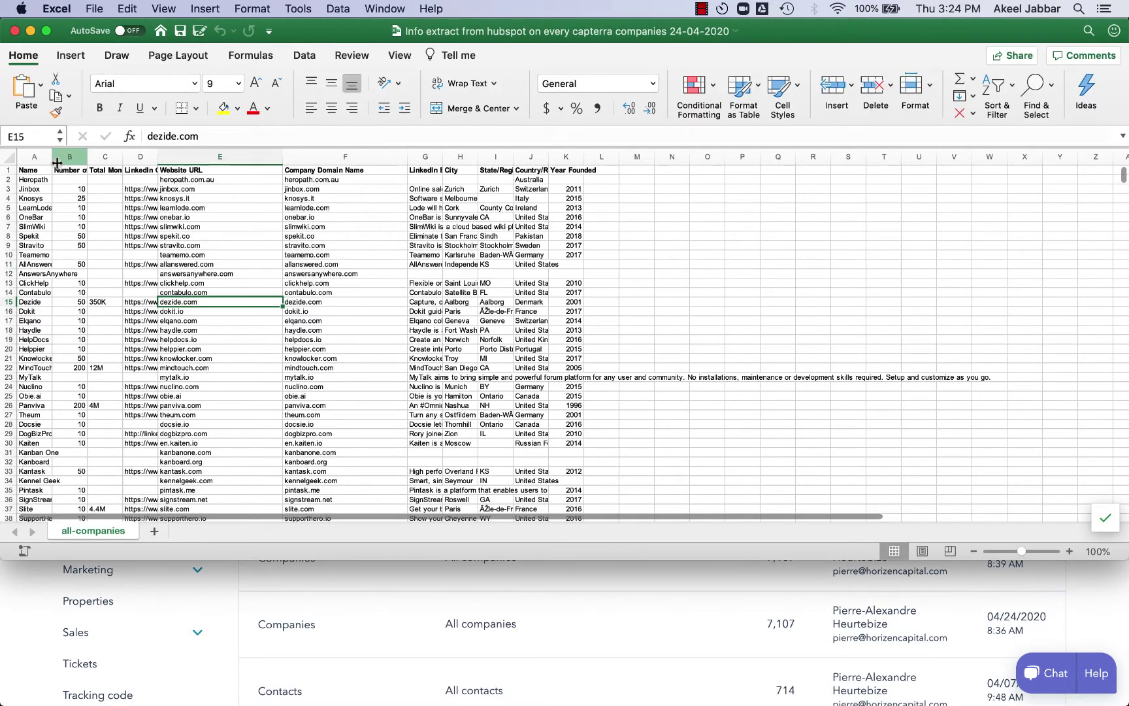
drag(87, 157, 451, 157)
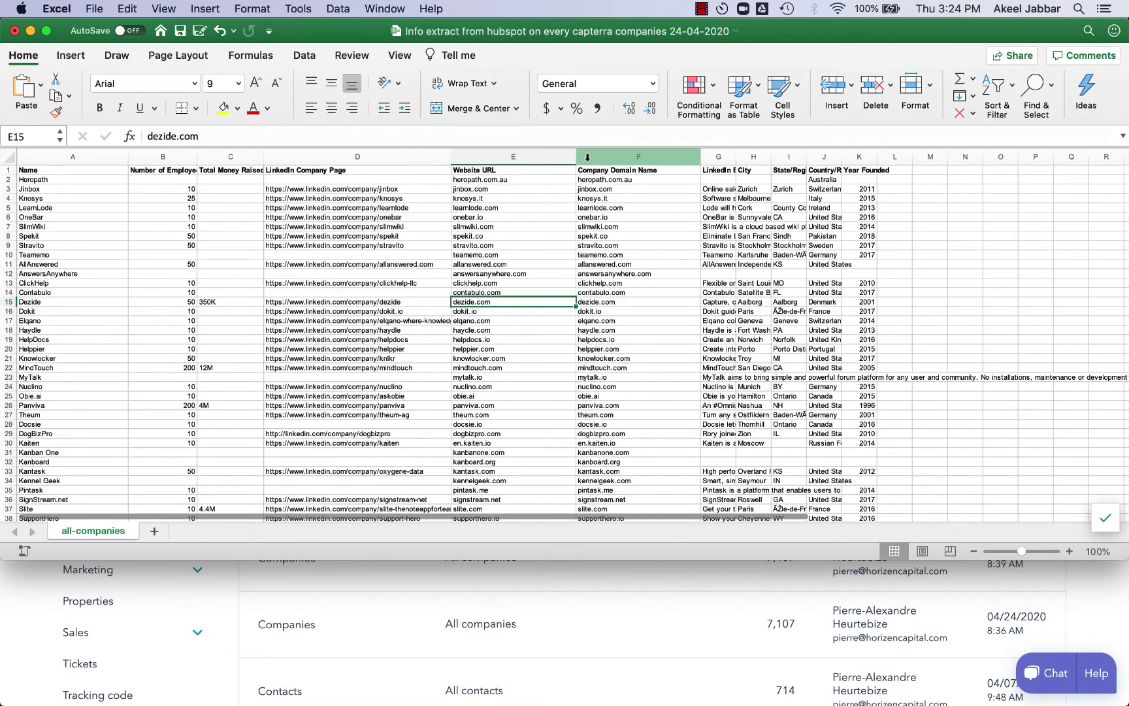
scroll(663, 226, right, 3)
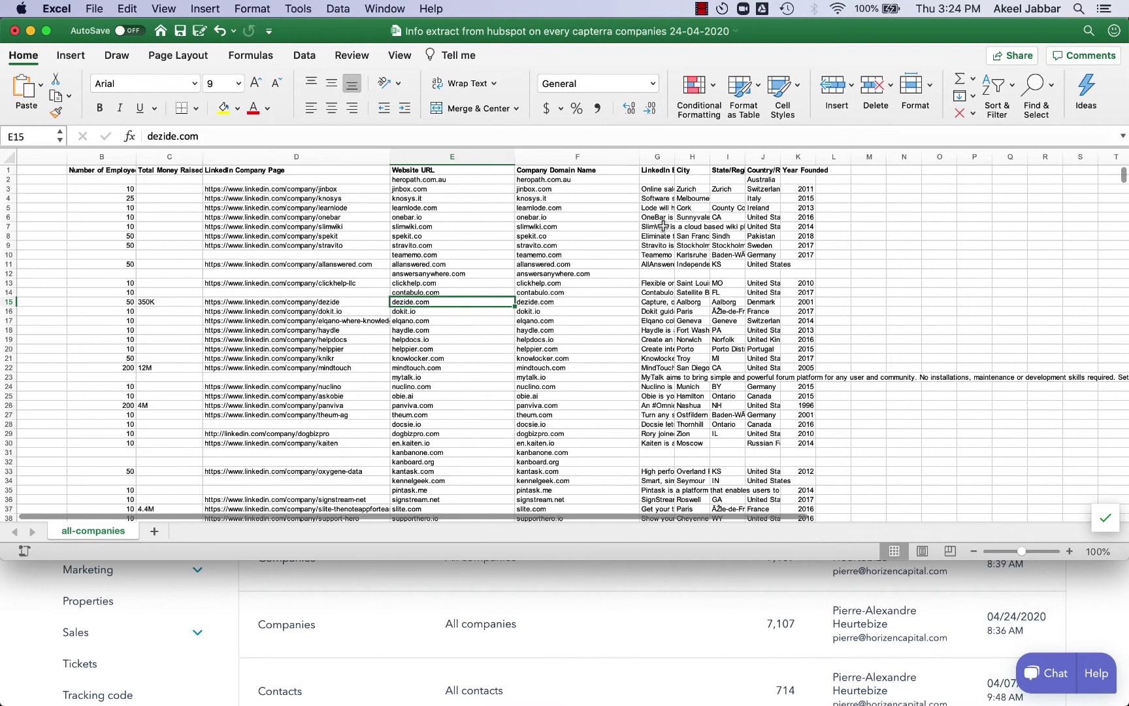
scroll(546, 236, right, 3)
scroll(538, 232, right, 3)
drag(496, 156, 645, 157)
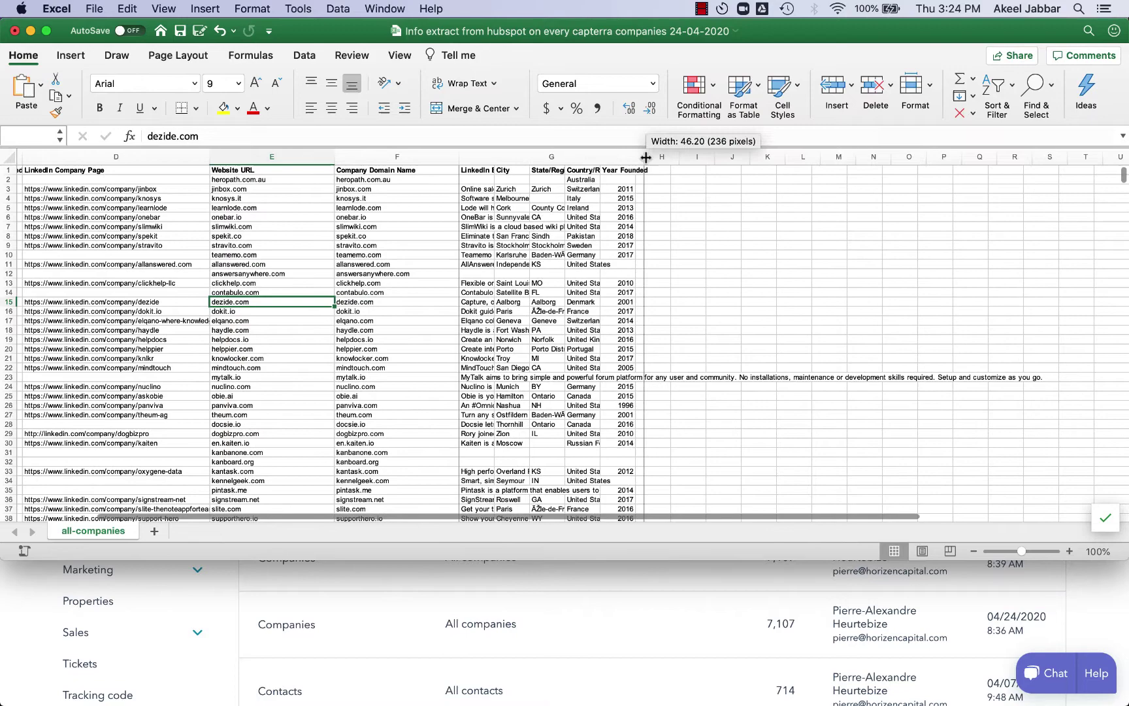
scroll(577, 304, right, 2)
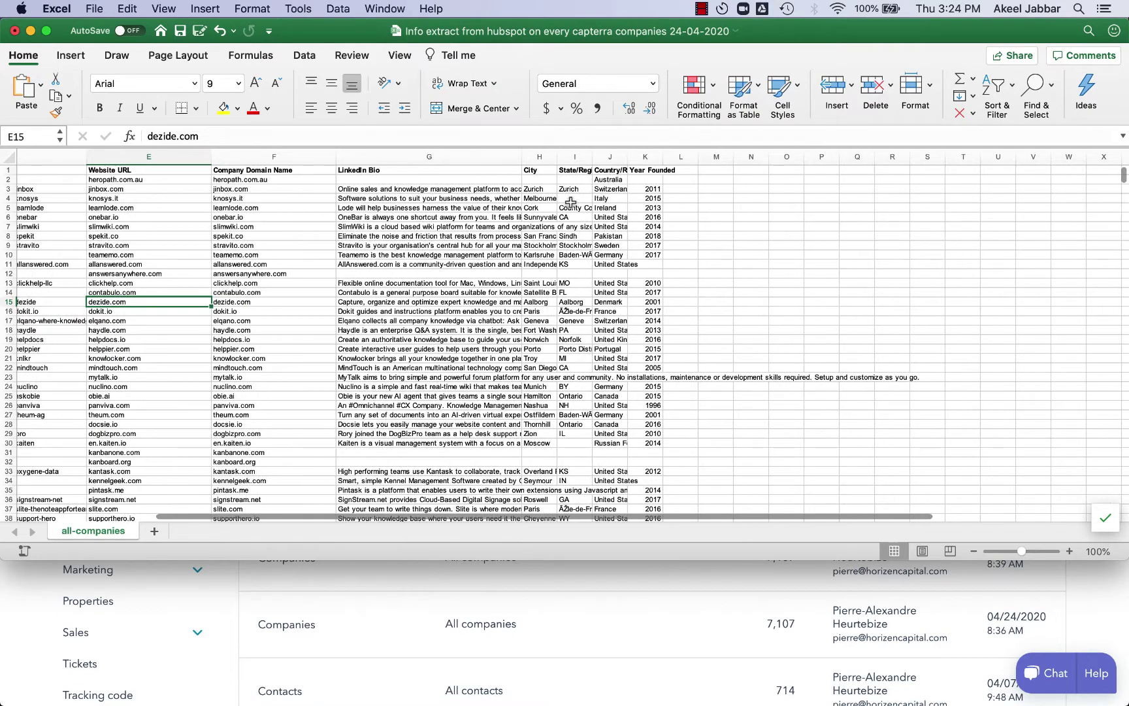
scroll(656, 242, right, 1)
scroll(656, 242, right, 1)
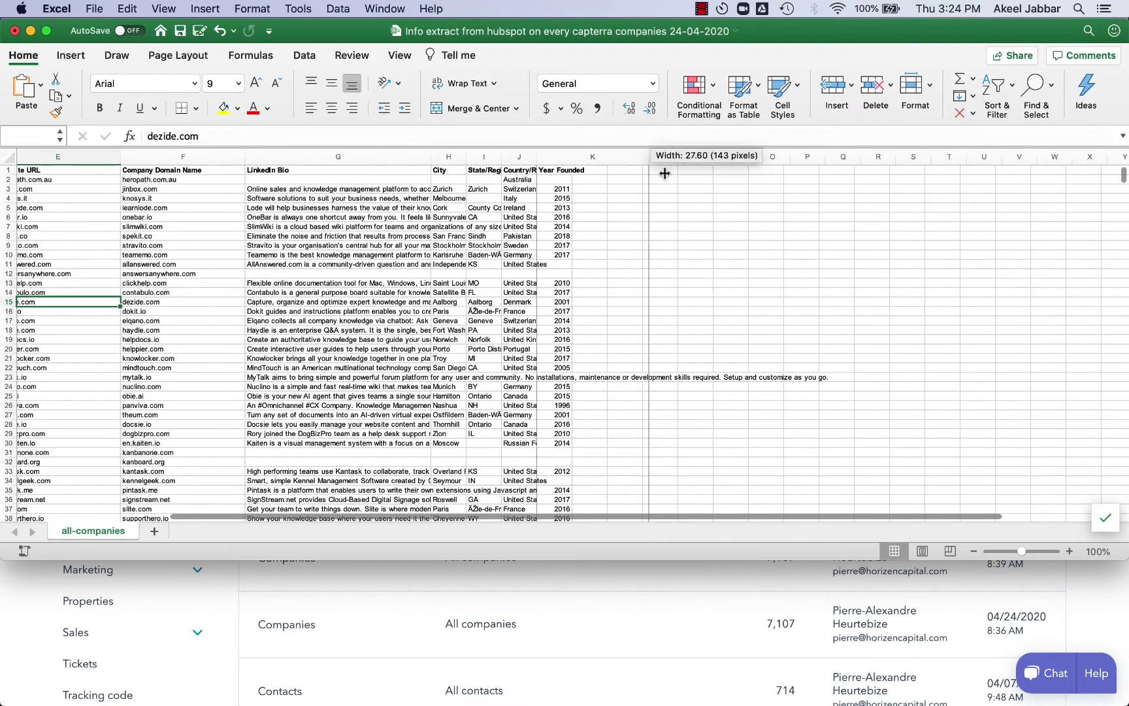
drag(572, 156, 682, 247)
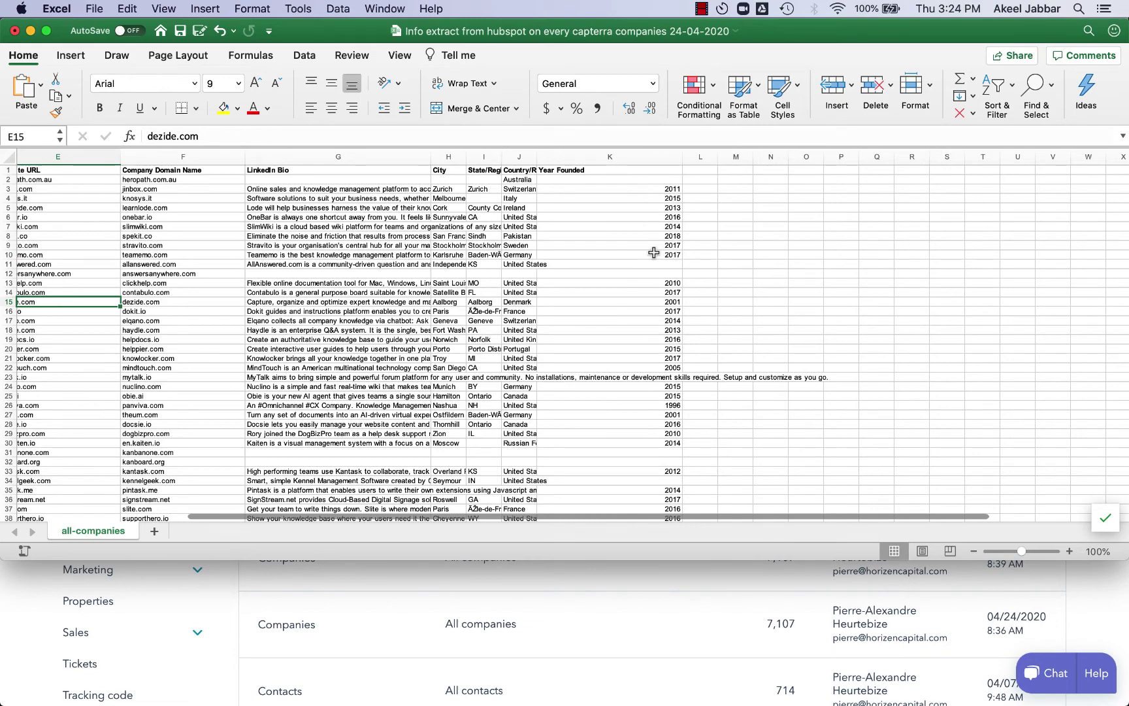
scroll(654, 254, left, 3)
scroll(580, 260, left, 3)
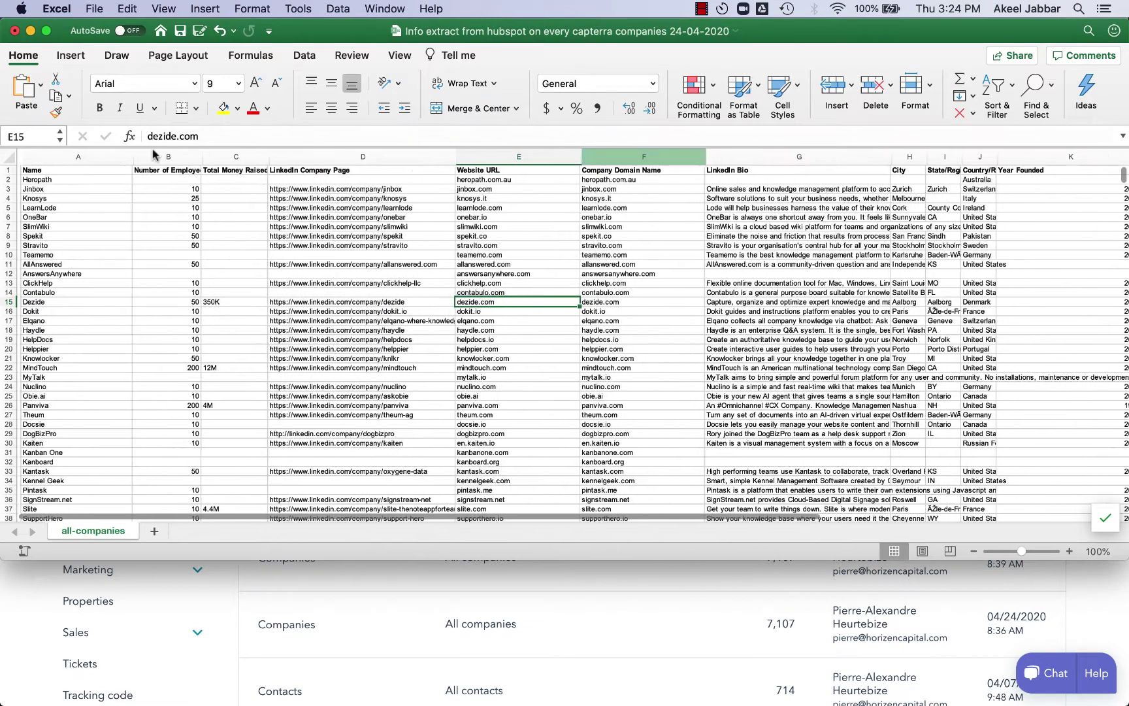
click(96, 173)
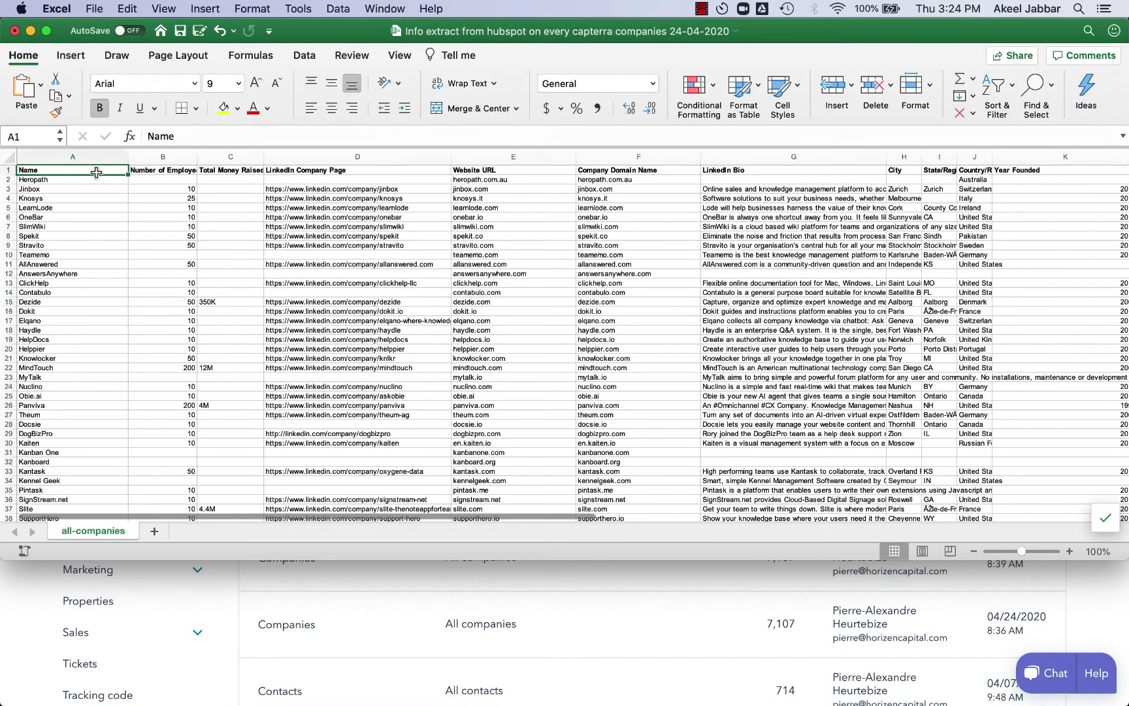
scroll(909, 309, right, 2)
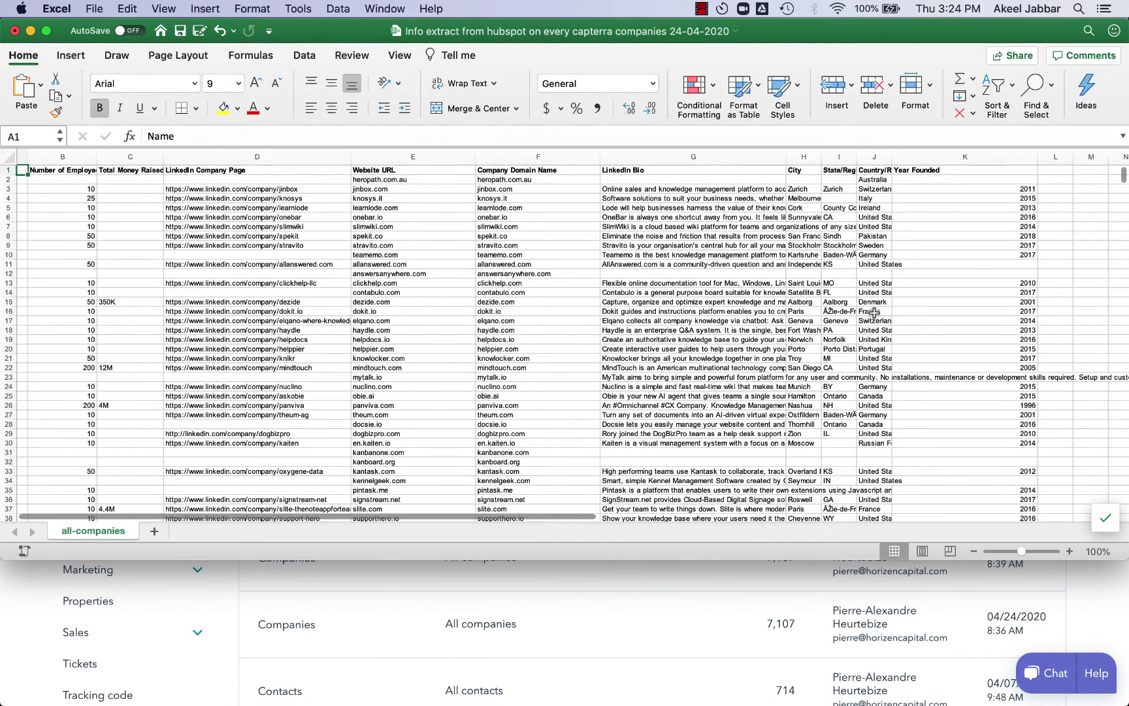
scroll(874, 313, right, 3)
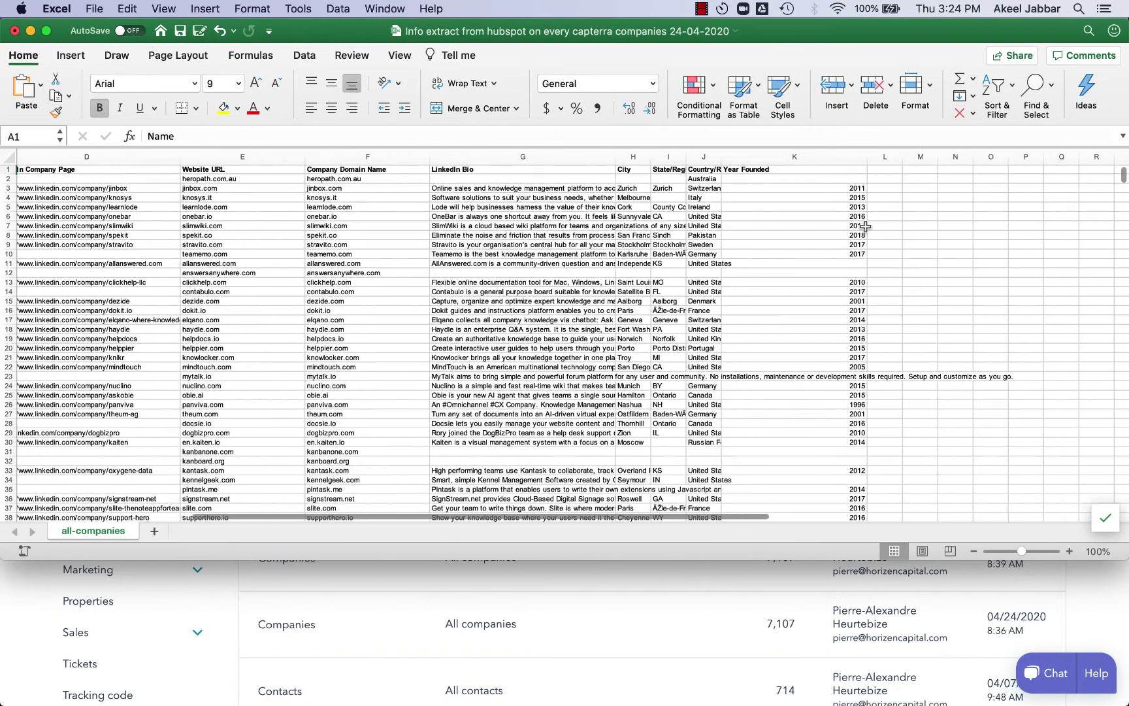
click(790, 169)
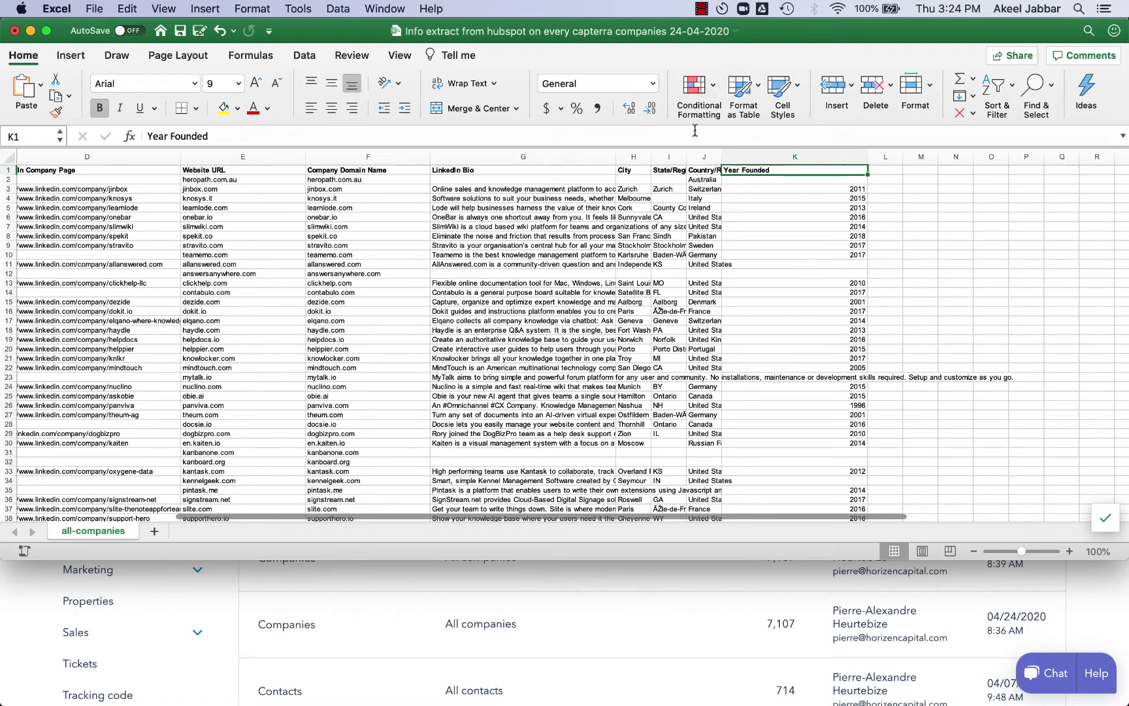
click(703, 170)
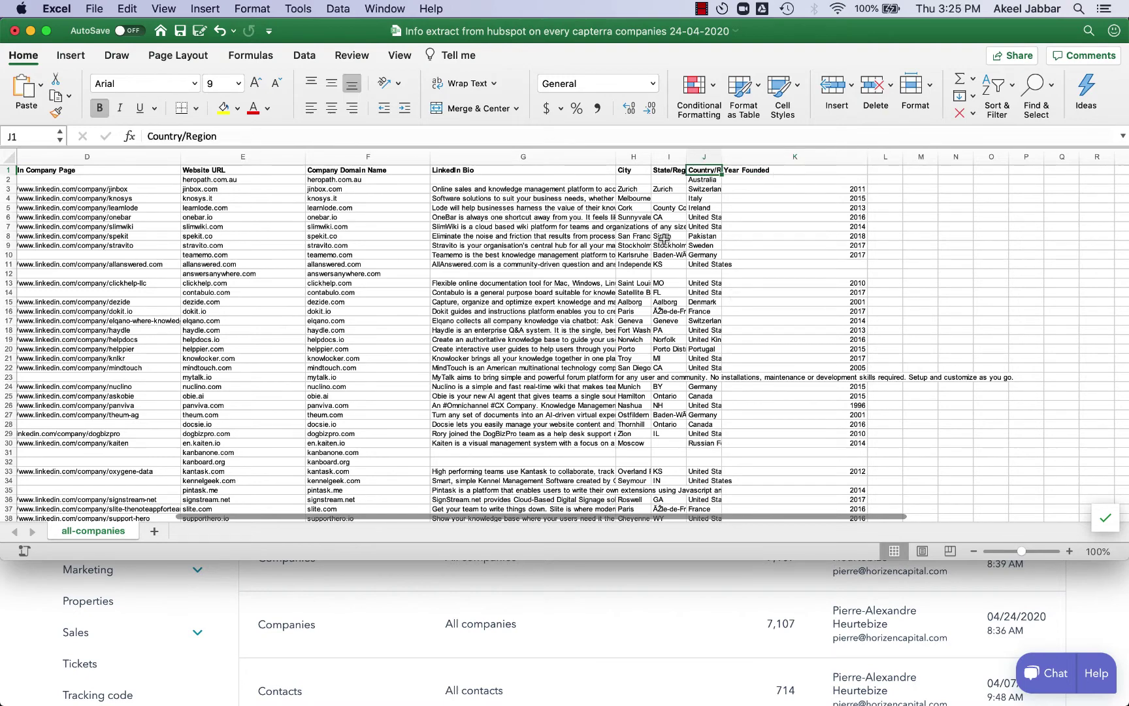
scroll(664, 239, left, 5)
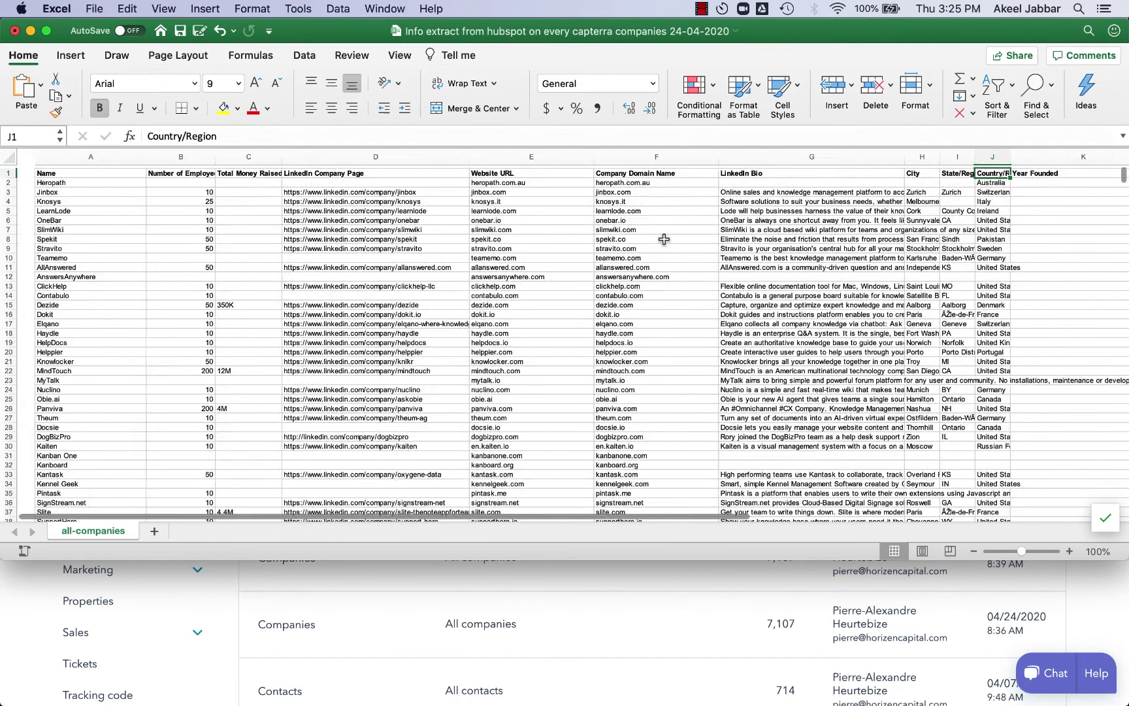
scroll(663, 239, left, 2)
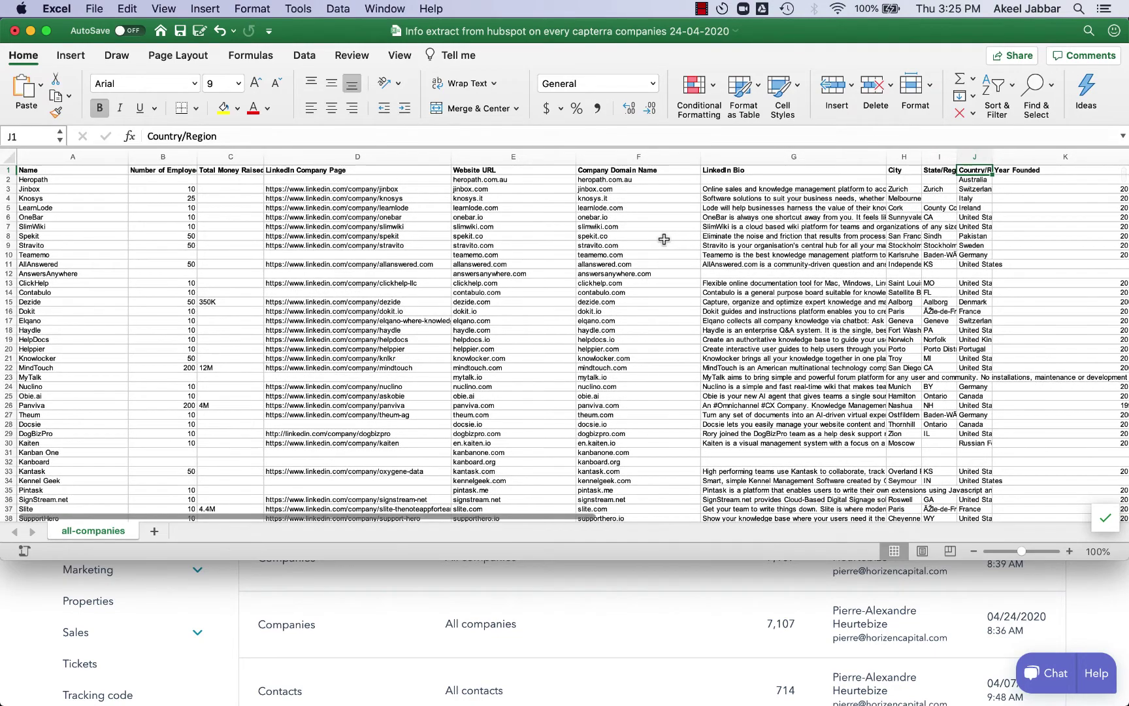
scroll(910, 478, right, 5)
scroll(636, 387, left, 5)
click(376, 295)
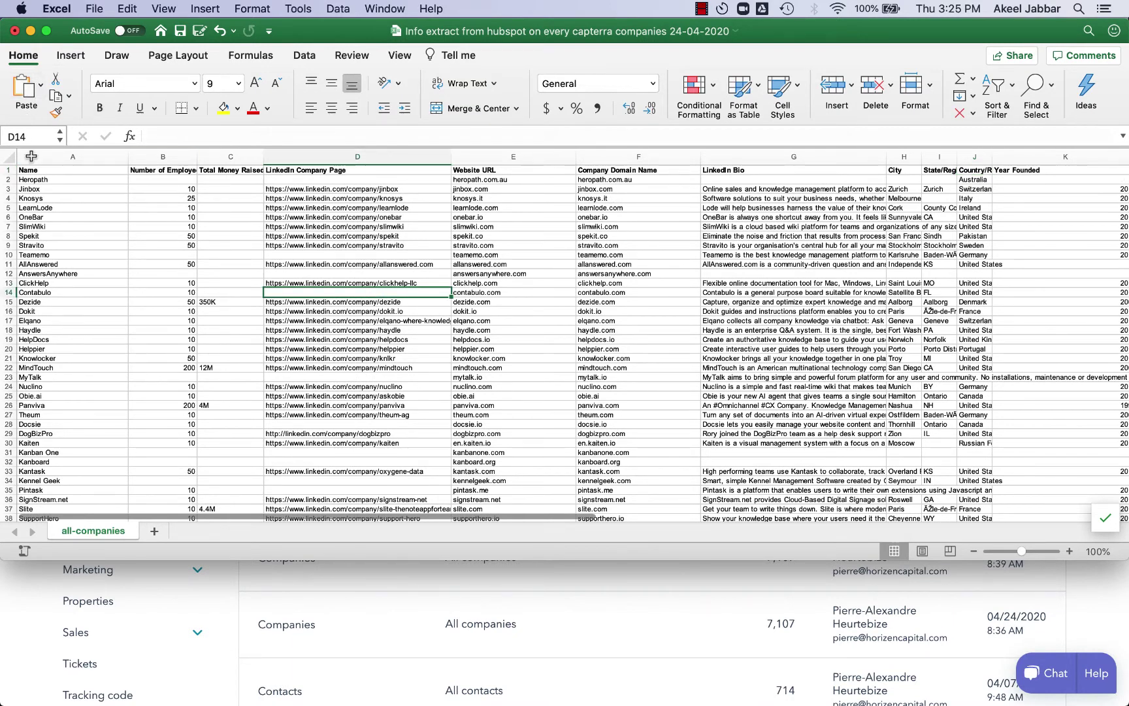
Step: Copy Knosys's LinkedIn URL from D4 into a new browser tab, then select knosys.it in E4
click(371, 198)
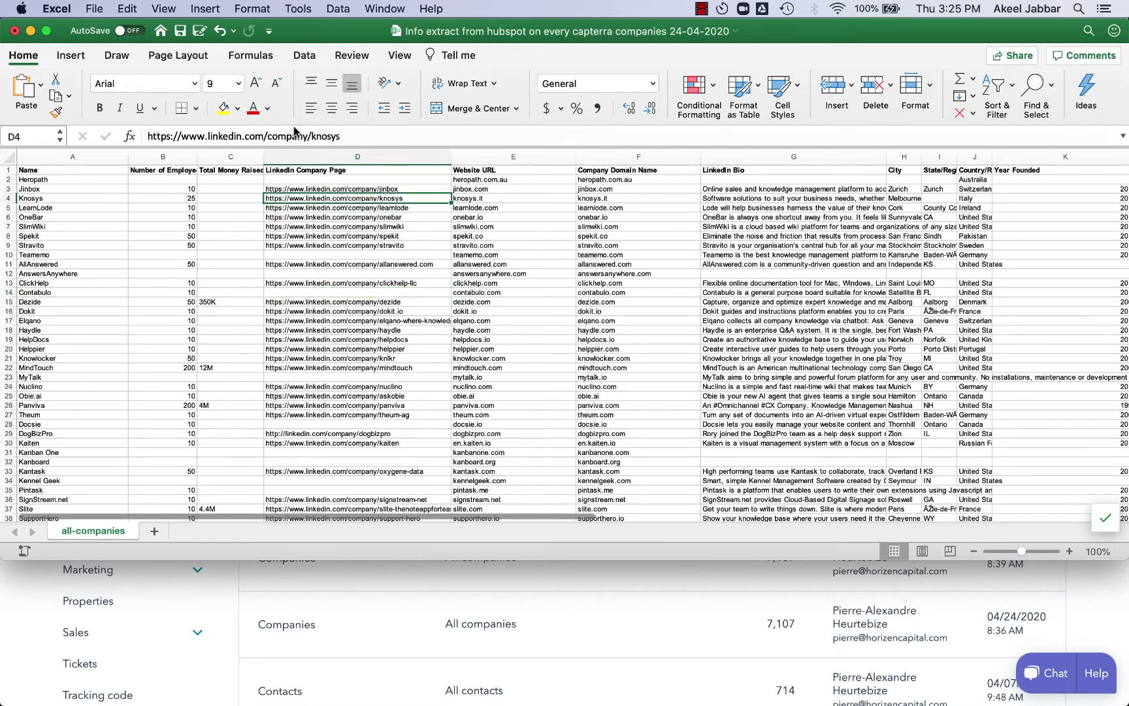
drag(357, 138, 123, 118)
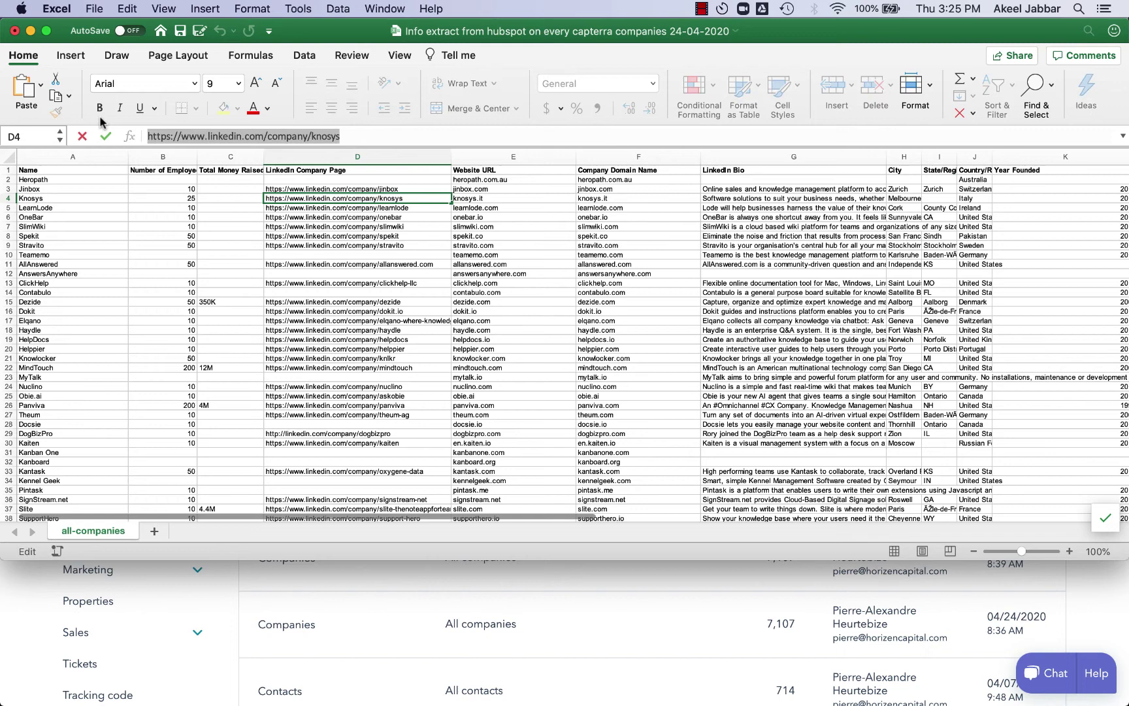
key(super+c)
key(super+Tab)
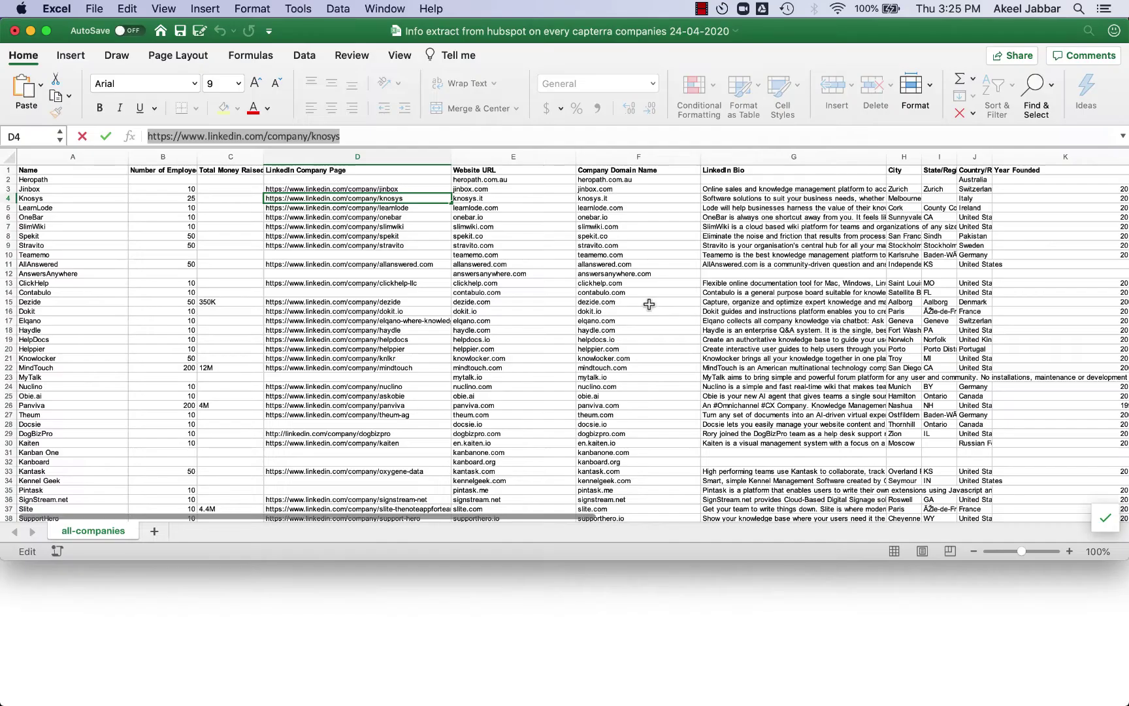
click(492, 202)
Step: Copy knosys.it, browse Knosys's LinkedIn People page, then view the knosys.it site past its popup
key(super+c)
key(super+Tab)
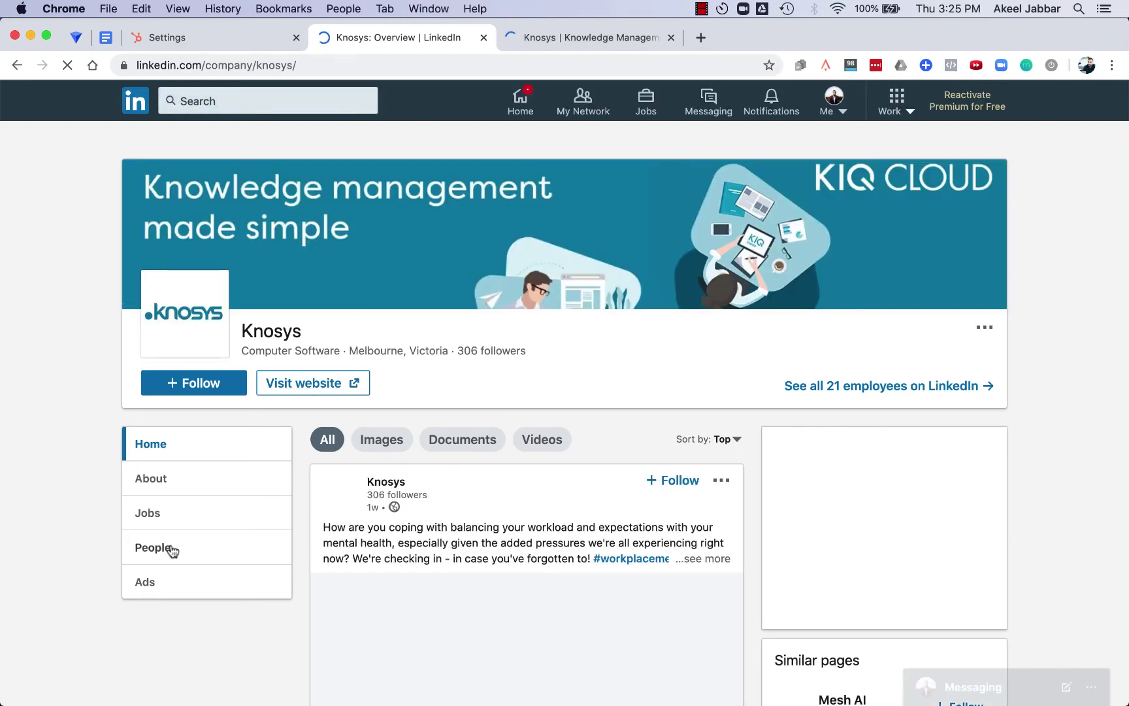
click(170, 549)
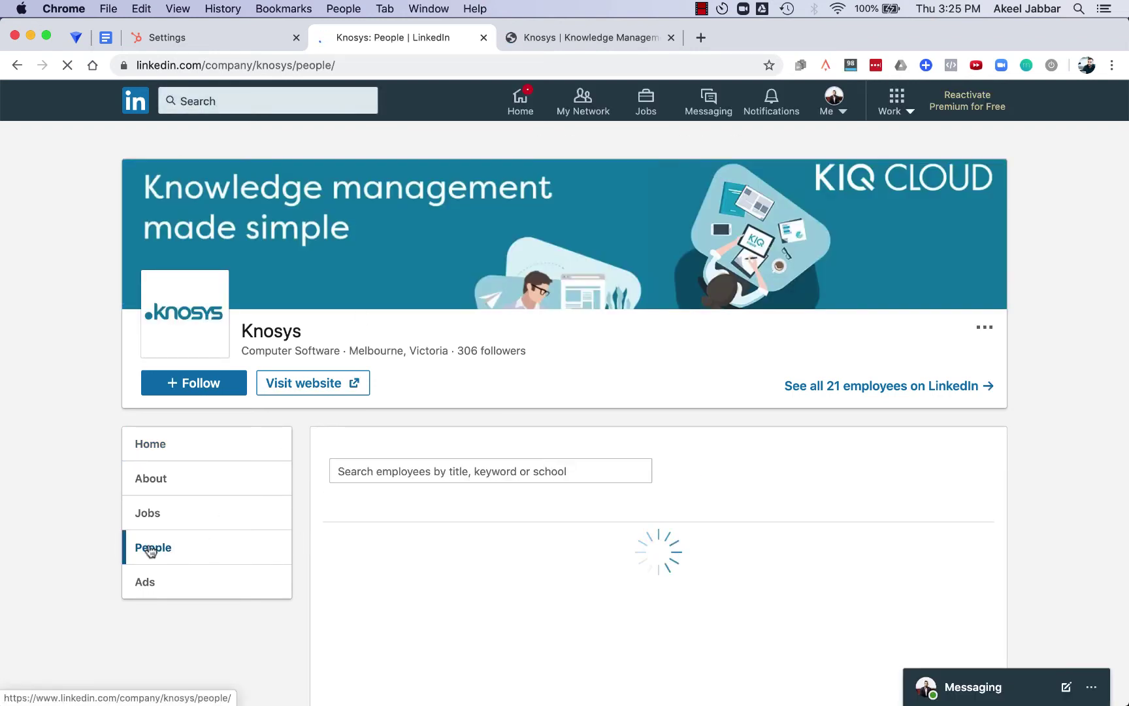
scroll(562, 479, down, 2)
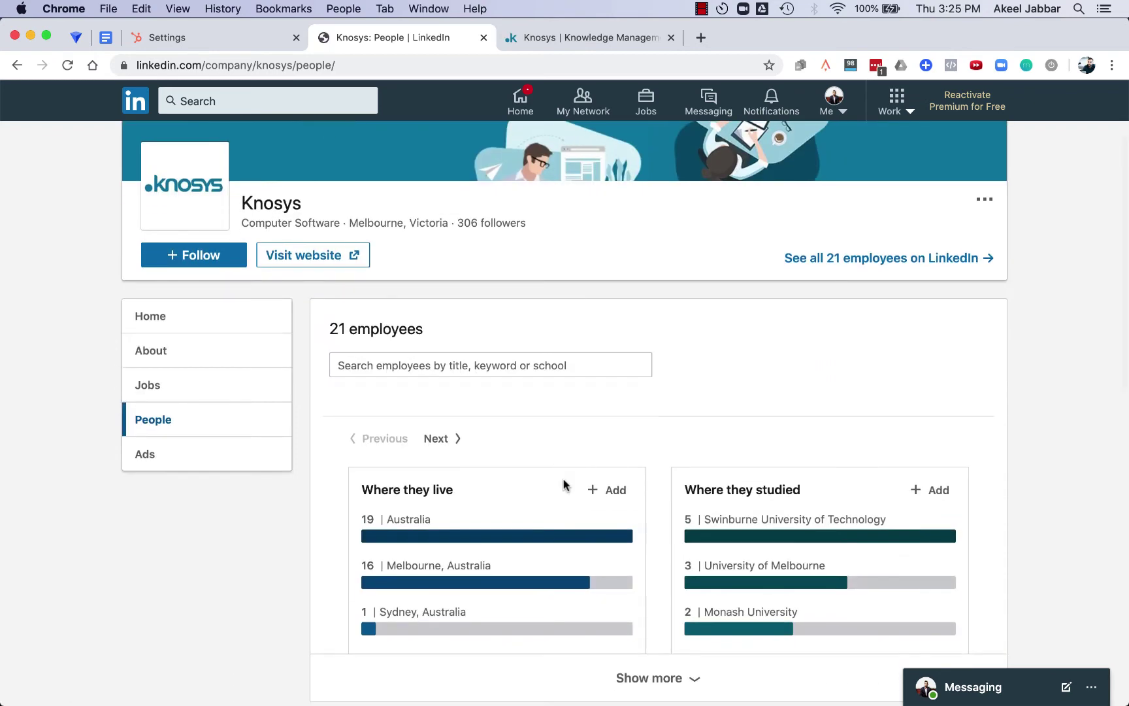
scroll(563, 485, down, 3)
scroll(600, 458, down, 1)
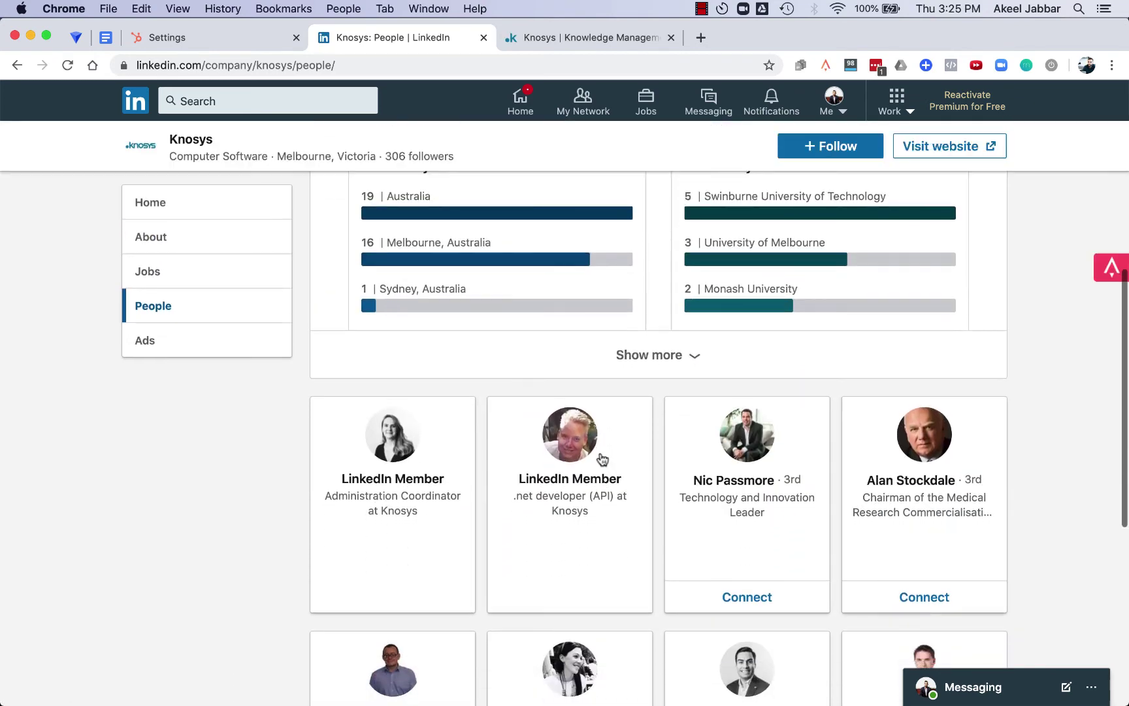
scroll(671, 460, down, 4)
scroll(738, 458, down, 2)
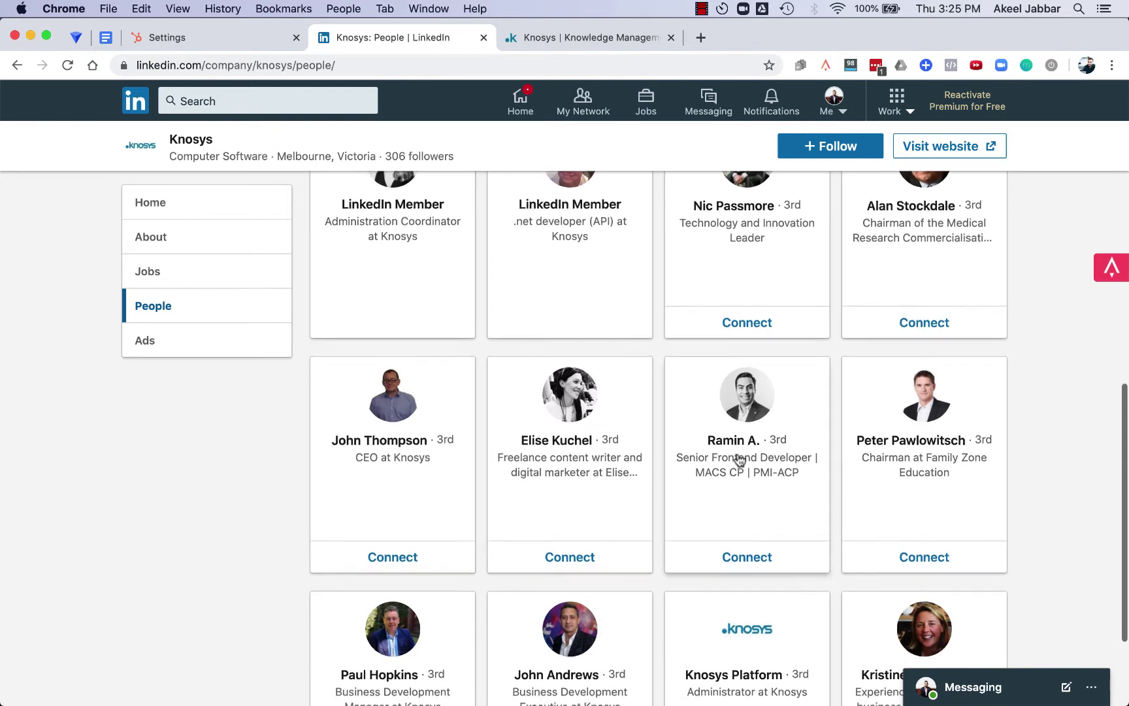
scroll(419, 407, down, 2)
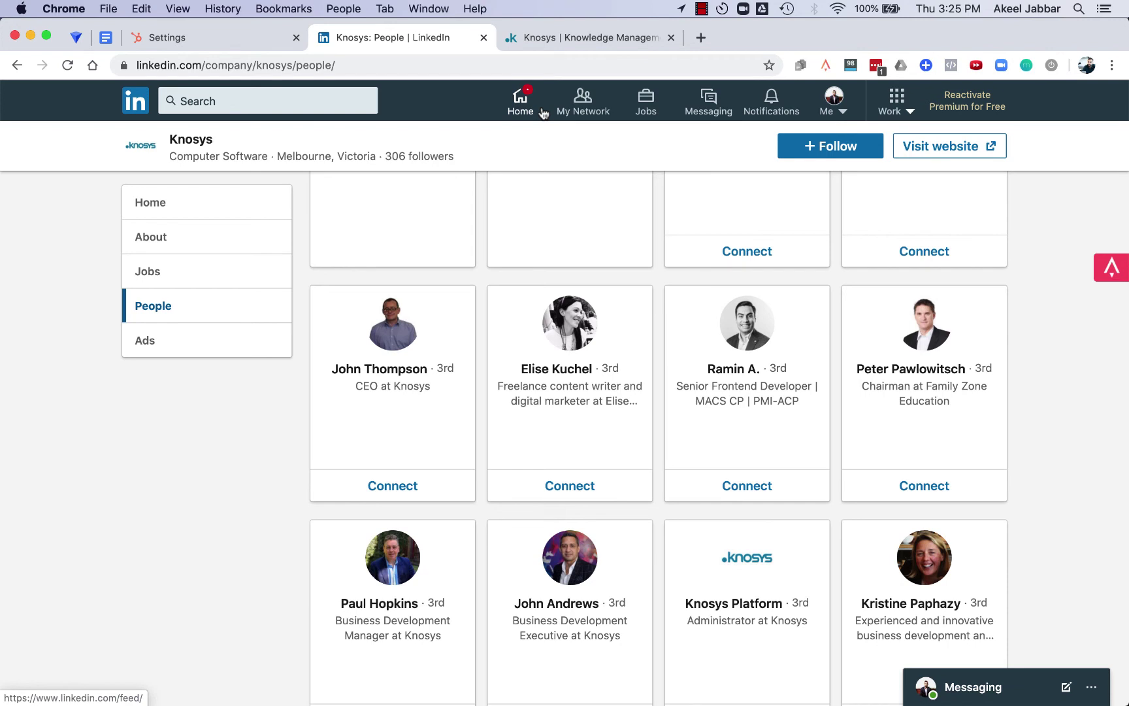
click(530, 42)
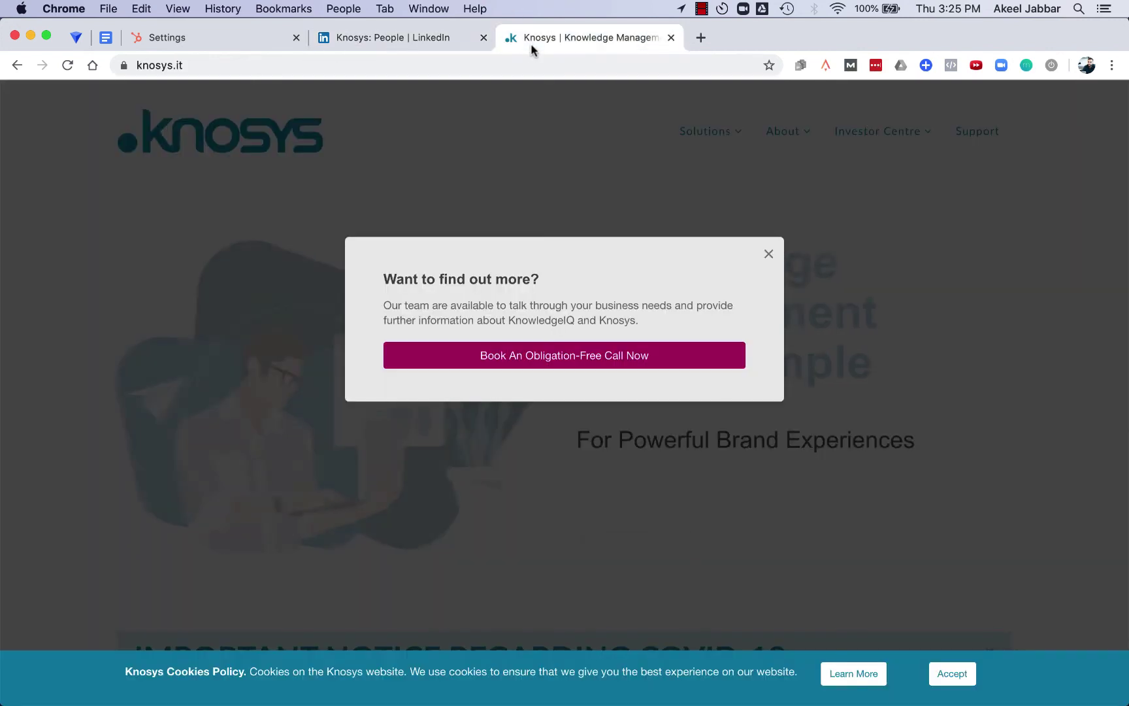
click(780, 254)
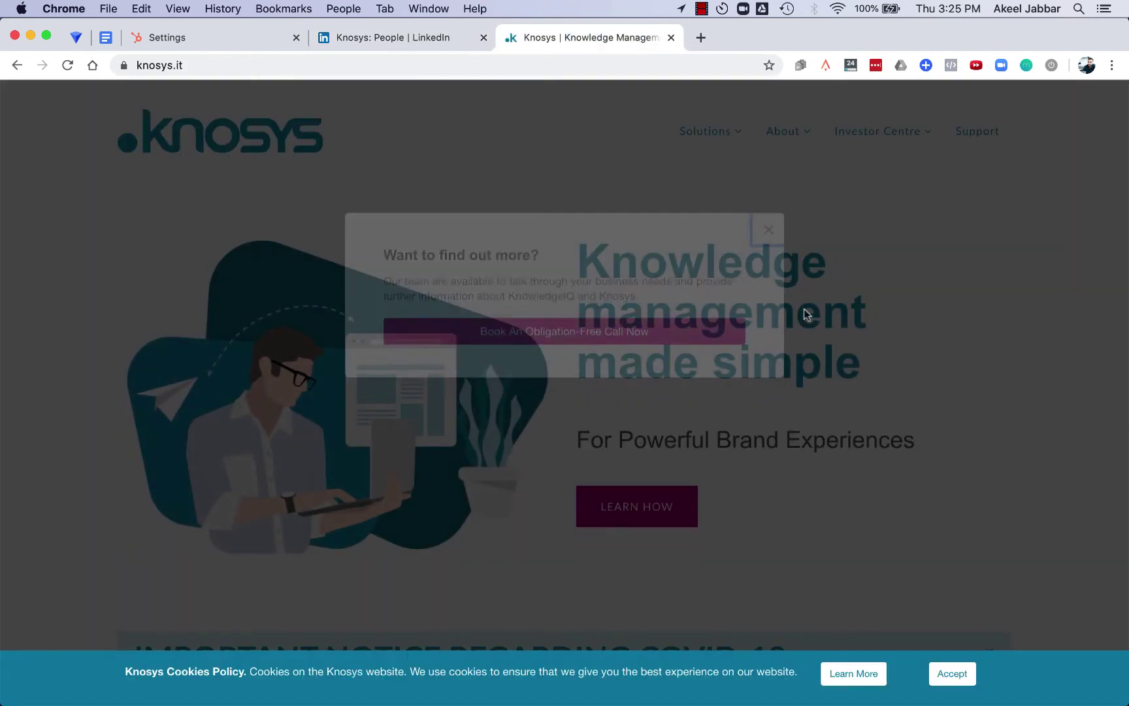
scroll(794, 309, down, 2)
scroll(809, 326, down, 2)
scroll(812, 328, down, 5)
scroll(813, 329, down, 5)
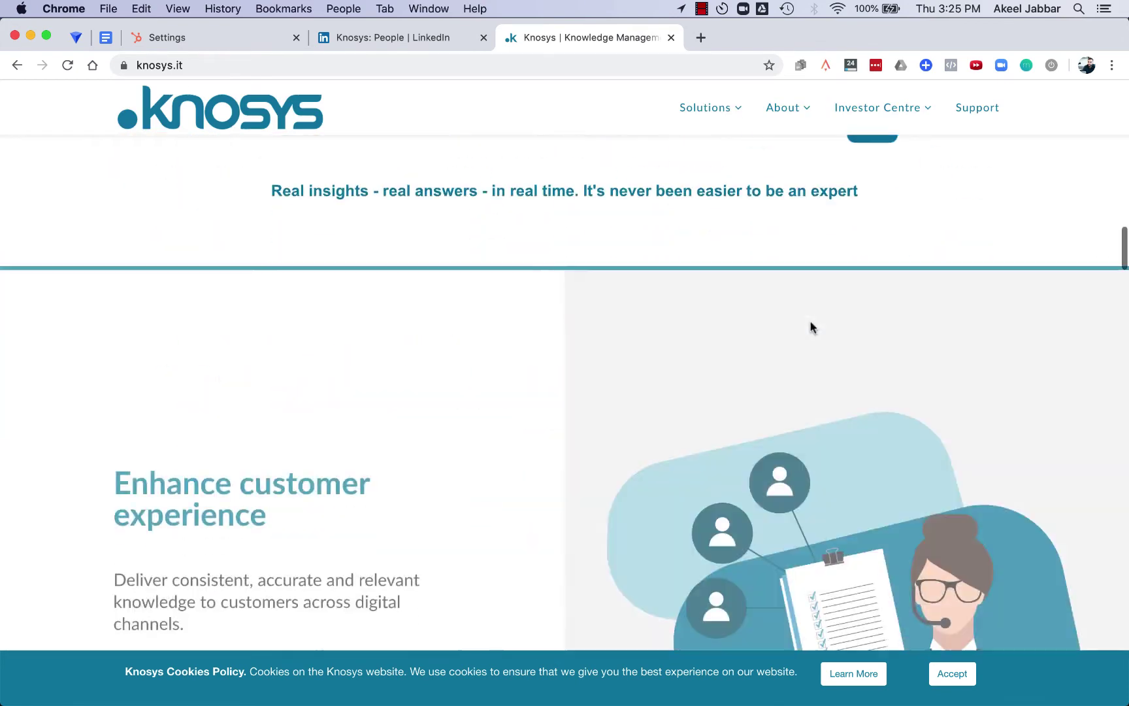
scroll(810, 326, up, 5)
scroll(811, 324, up, 5)
key(ctrl+Up)
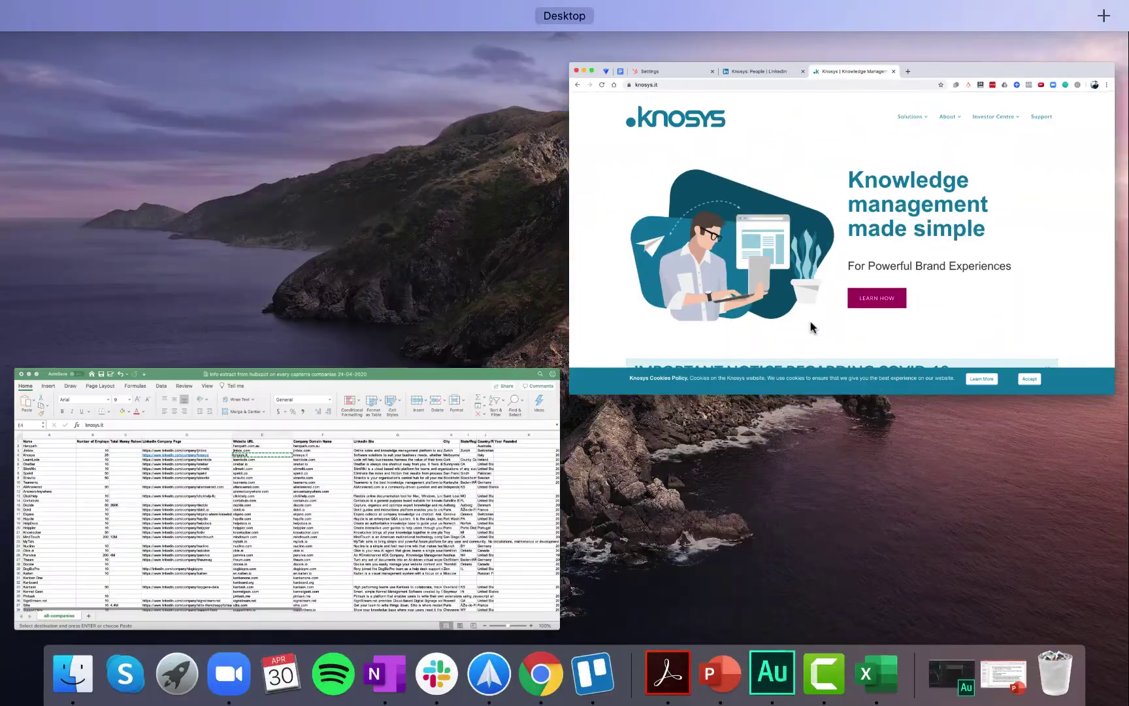
Step: Bring the Excel company extract back to the front and select cell F35
click(446, 462)
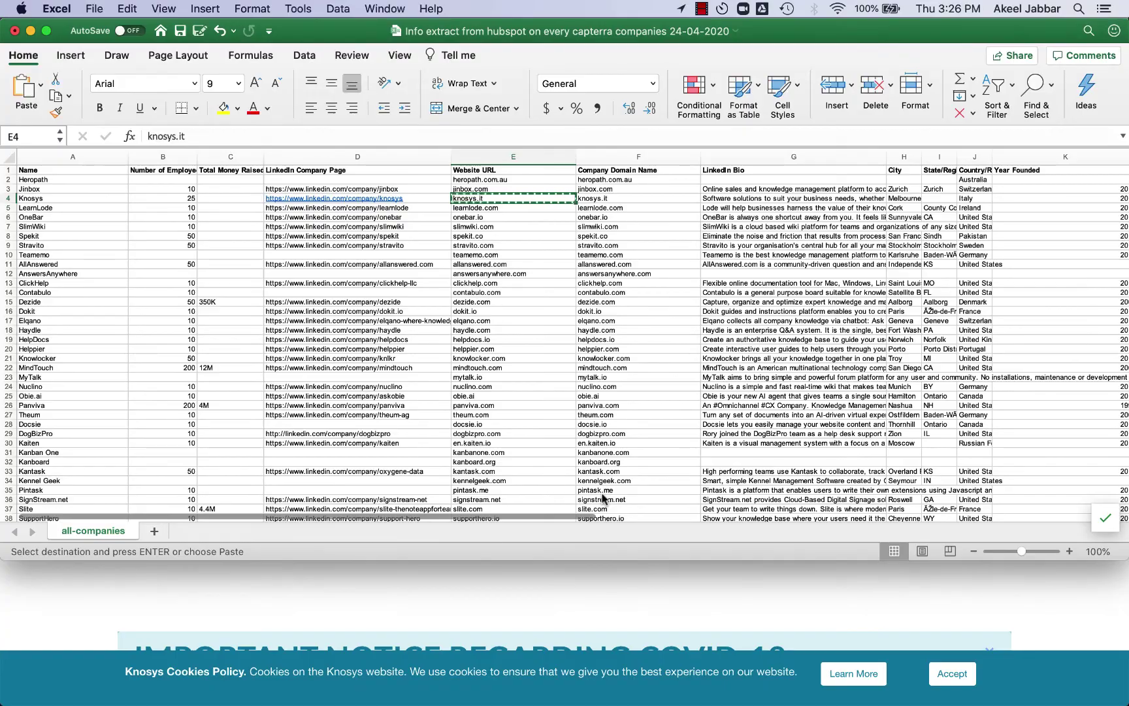
click(601, 493)
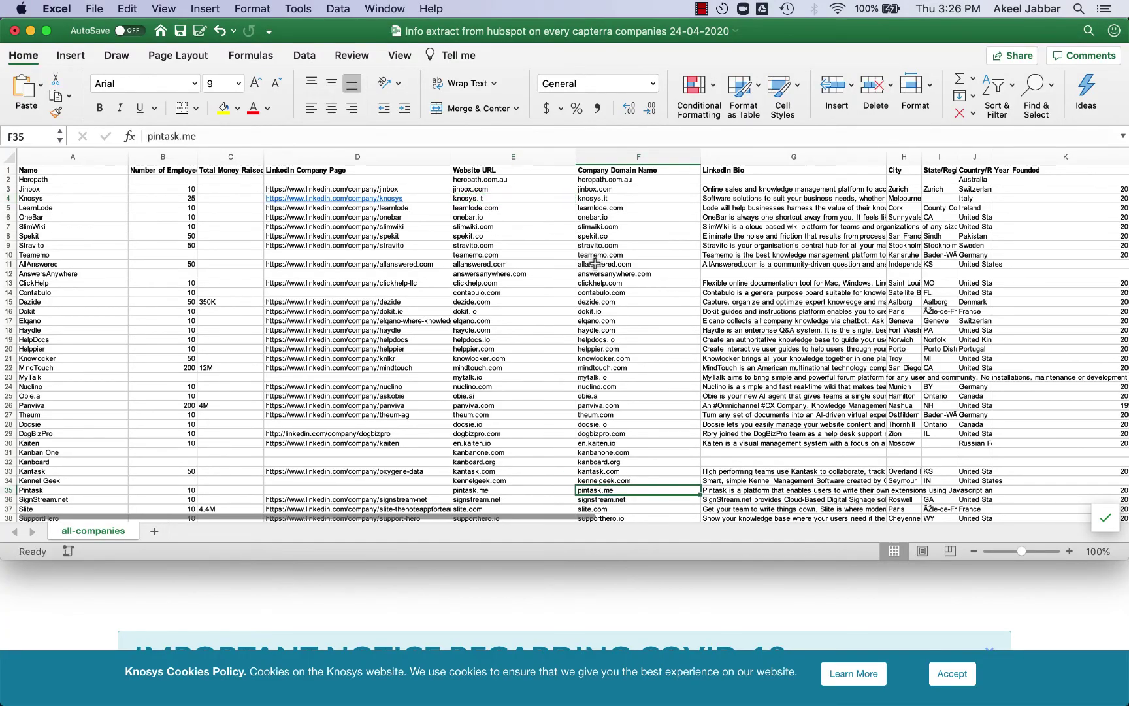
scroll(609, 301, down, 4)
scroll(615, 308, down, 15)
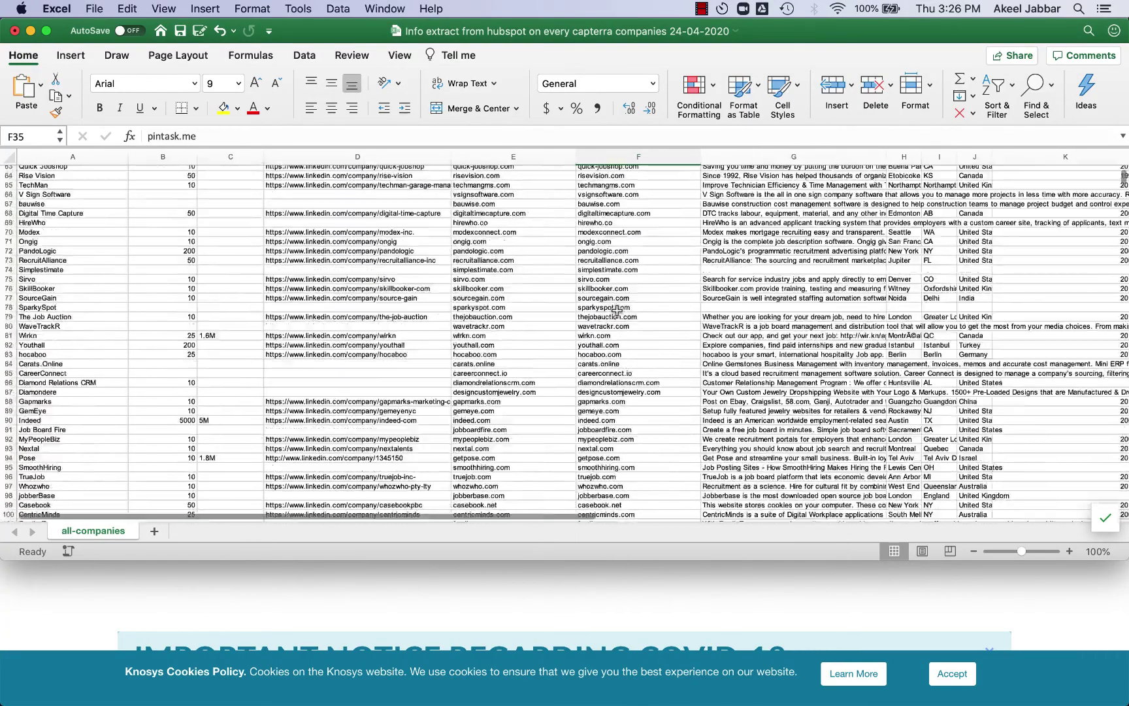
scroll(616, 309, up, 20)
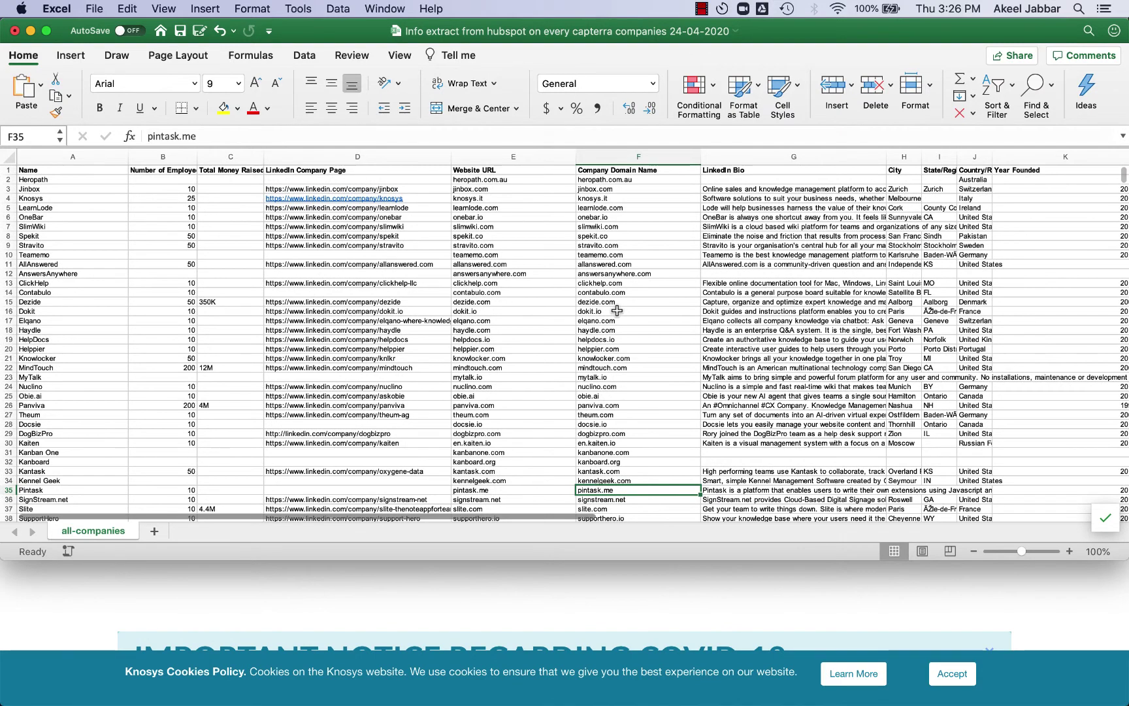